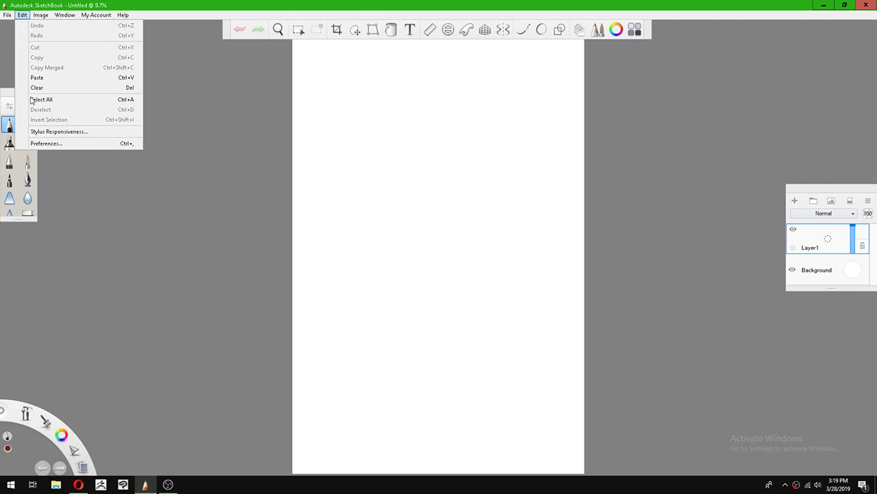
- Review the maximum undos and the default canvas width, height and resolution in the preferences
{"action": "left_click", "coordinate": [43, 144]}
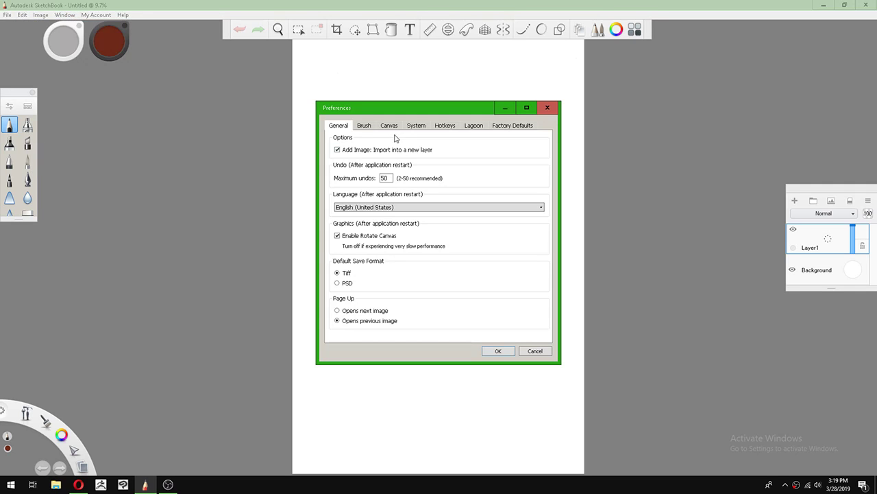
{"action": "left_click_drag", "start_coordinate": [390, 176], "coordinate": [350, 178]}
{"action": "left_click", "coordinate": [363, 126]}
{"action": "left_click", "coordinate": [389, 126]}
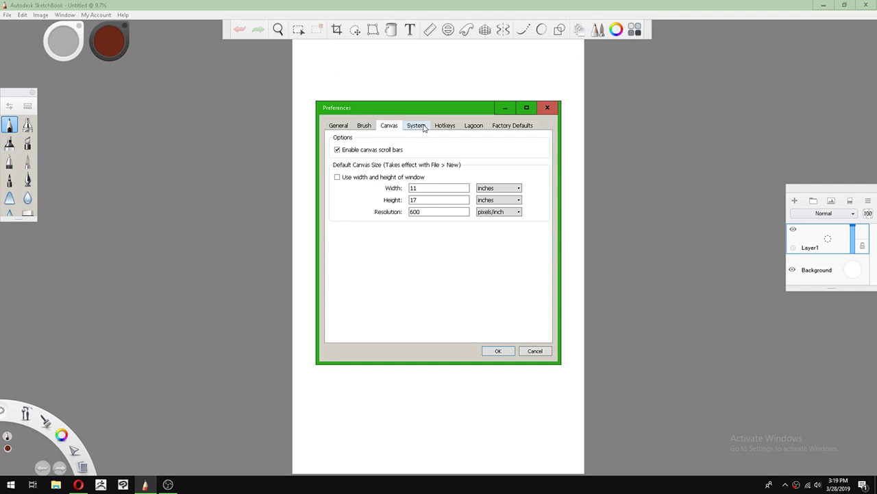
{"action": "left_click_drag", "start_coordinate": [432, 189], "coordinate": [372, 187]}
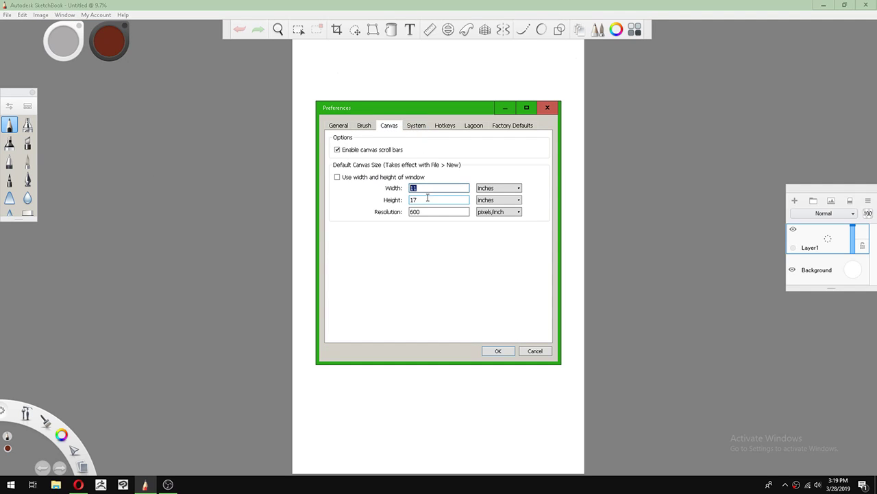
{"action": "key", "text": "Tab"}
{"action": "key", "text": "Tab"}
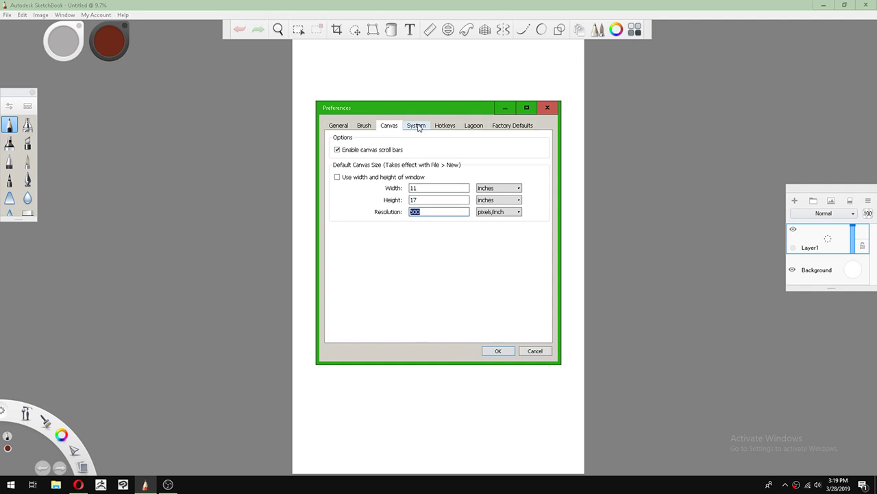
{"action": "left_click", "coordinate": [498, 350]}
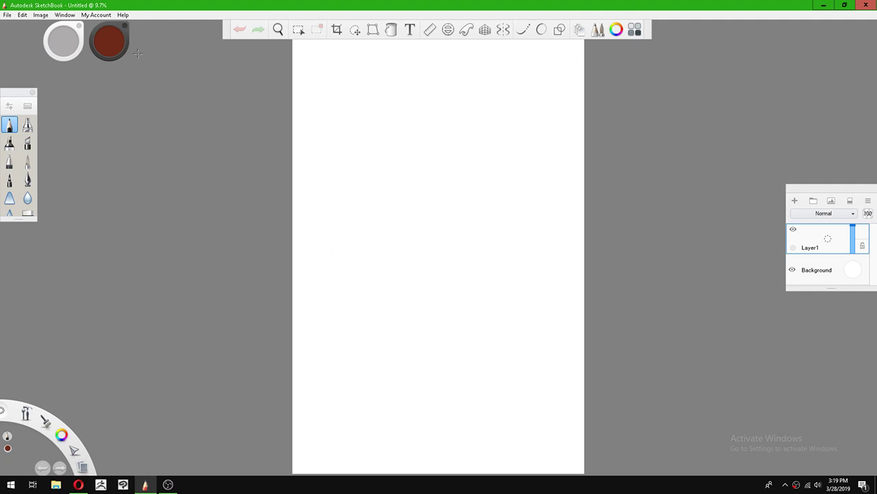
- Show the Color Editor beside the canvas
{"action": "left_click", "coordinate": [61, 15]}
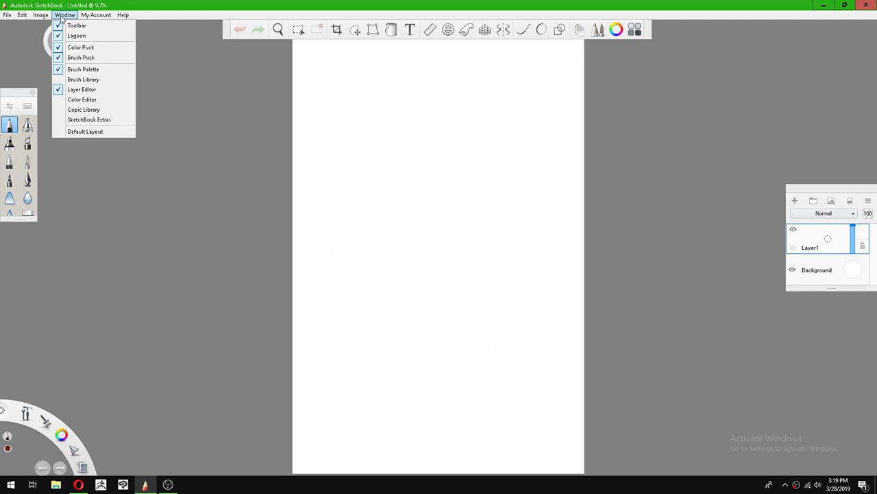
{"action": "left_click", "coordinate": [89, 100]}
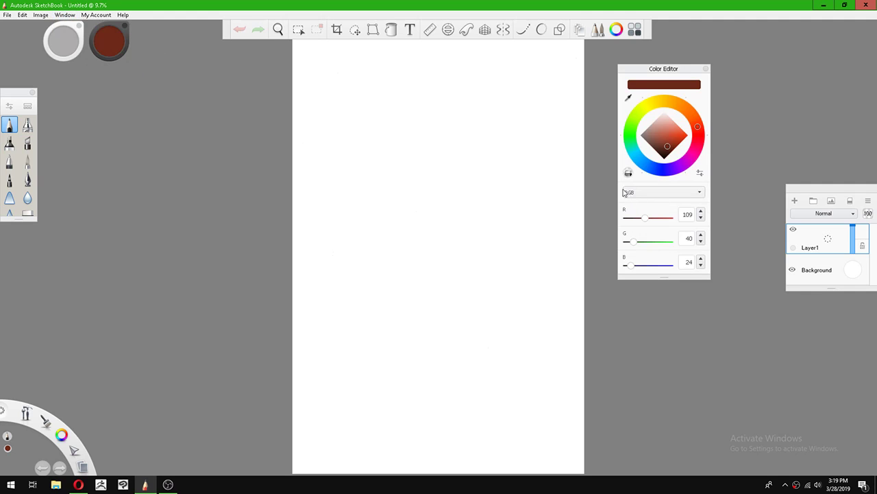
- Capture the #ffac14 color schemes page in the Opera browser and paste it as an image onto the SketchBook canvas
{"action": "left_click", "coordinate": [78, 485]}
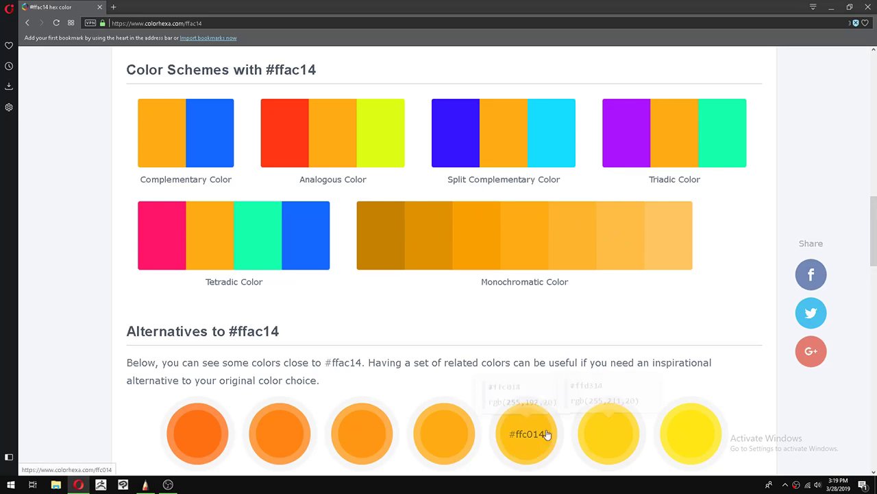
{"action": "left_click", "coordinate": [144, 484]}
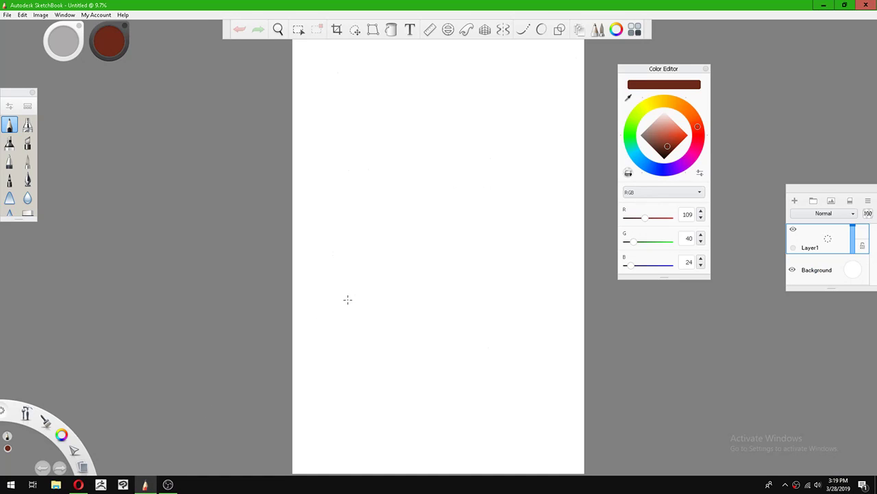
{"action": "key", "text": "ctrl+v"}
{"action": "left_click_drag", "start_coordinate": [348, 302], "coordinate": [431, 109]}
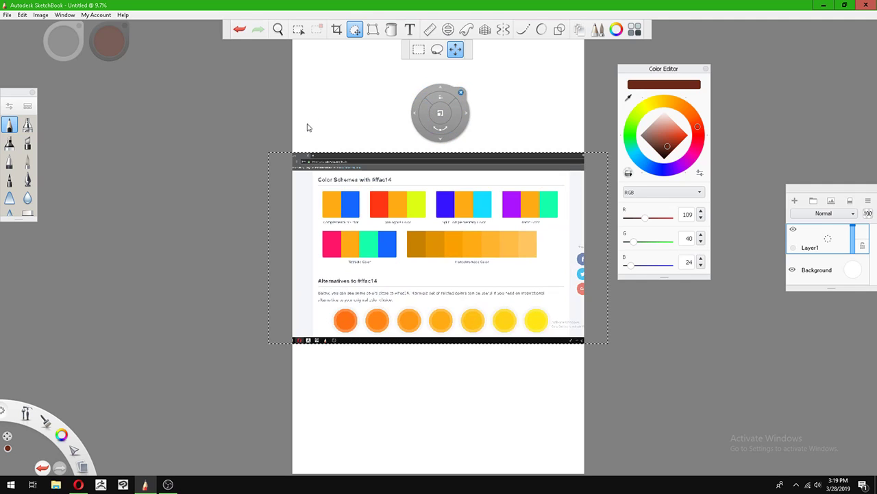
{"action": "key", "text": "Return"}
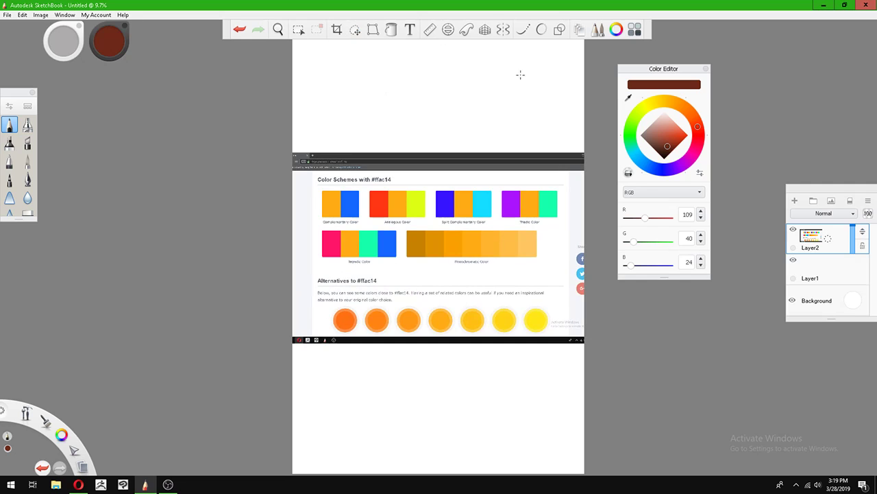
{"action": "left_click", "coordinate": [629, 96]}
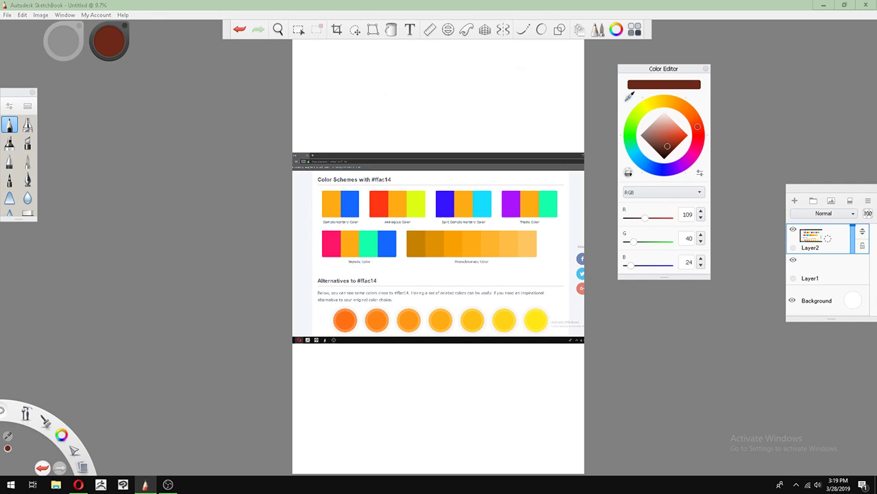
{"action": "left_click", "coordinate": [628, 96]}
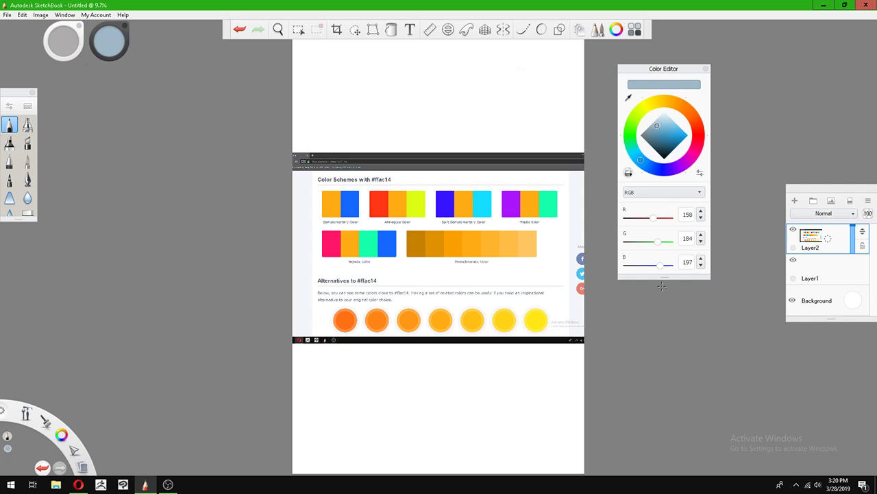
{"action": "left_click", "coordinate": [628, 96]}
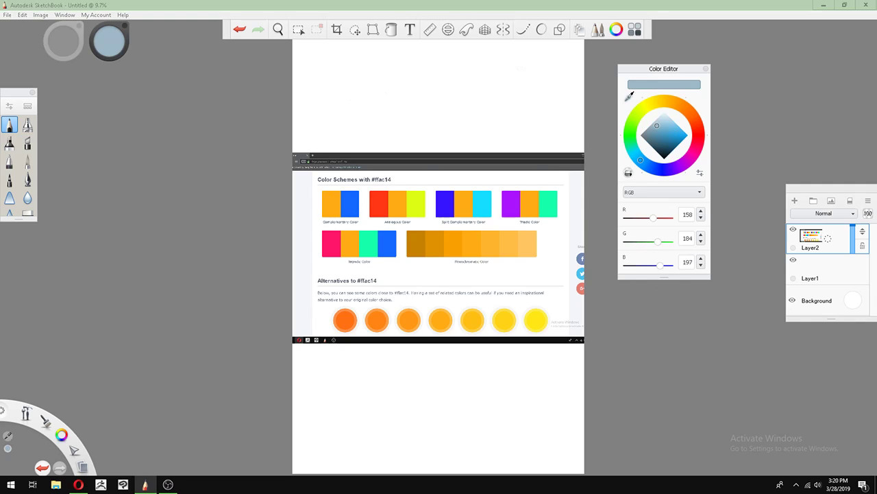
{"action": "left_click", "coordinate": [628, 97]}
- Sample the orange from the Complementary Color scheme in the pasted image and store it in the palette's first swatch
{"action": "left_click", "coordinate": [628, 97]}
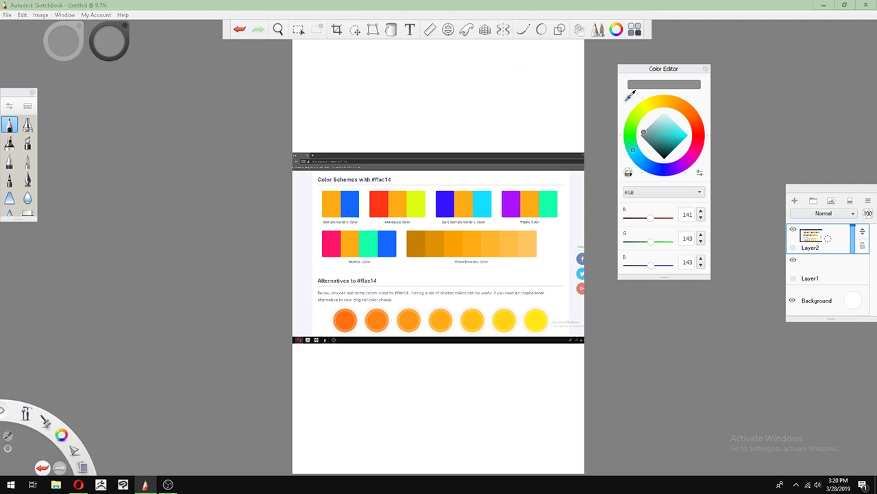
{"action": "left_click", "coordinate": [333, 204]}
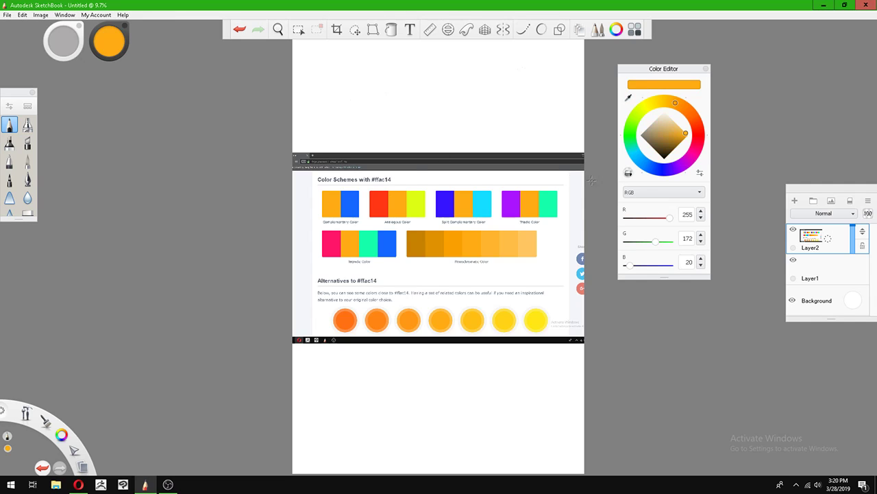
{"action": "left_click_drag", "start_coordinate": [686, 84], "coordinate": [659, 280]}
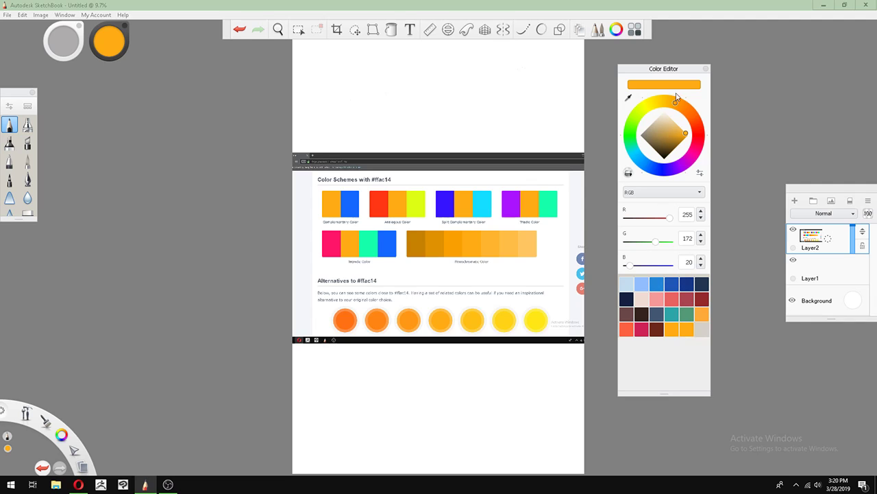
{"action": "left_click_drag", "start_coordinate": [679, 93], "coordinate": [627, 283]}
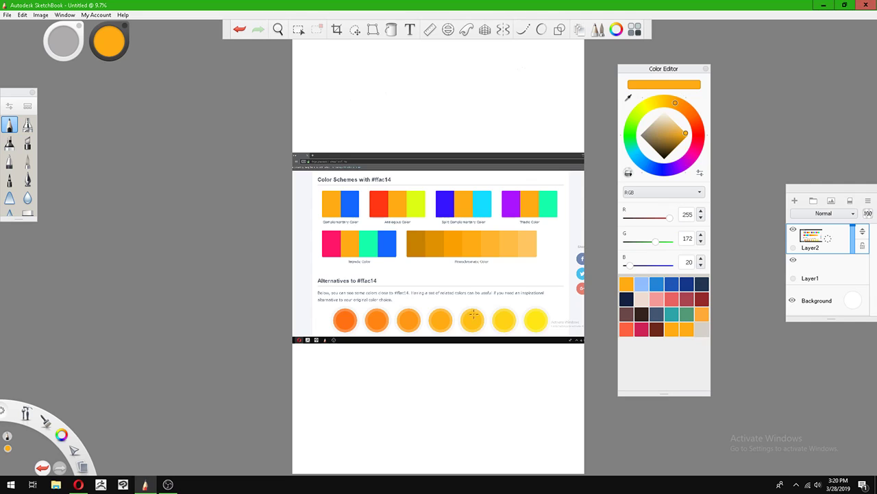
- Pick pure white (255, 255, 255) and overwrite every palette swatch between the first and the last one with it
{"action": "left_click_drag", "start_coordinate": [644, 142], "coordinate": [664, 111]}
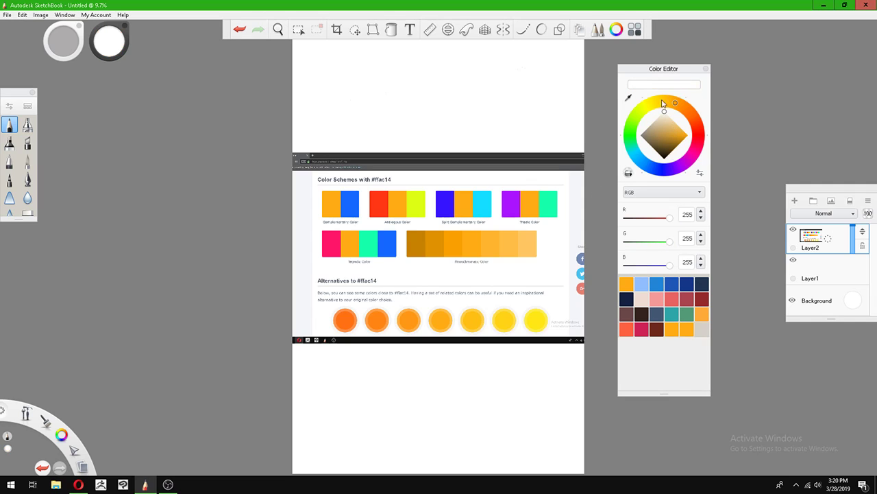
{"action": "left_click_drag", "start_coordinate": [660, 169], "coordinate": [641, 284]}
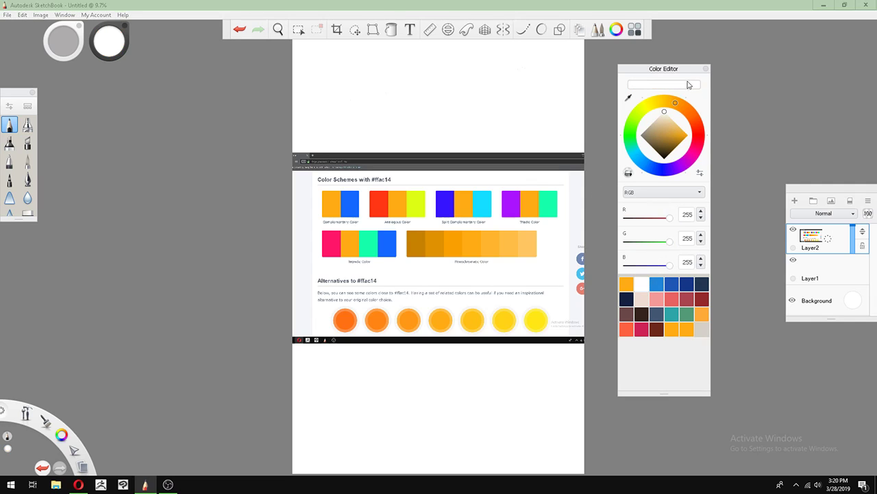
{"action": "left_click_drag", "start_coordinate": [689, 84], "coordinate": [656, 285]}
{"action": "left_click_drag", "start_coordinate": [673, 163], "coordinate": [672, 284]}
{"action": "left_click_drag", "start_coordinate": [663, 90], "coordinate": [687, 283]}
{"action": "left_click_drag", "start_coordinate": [670, 81], "coordinate": [702, 283]}
{"action": "left_click_drag", "start_coordinate": [671, 87], "coordinate": [641, 284]}
{"action": "left_click_drag", "start_coordinate": [673, 88], "coordinate": [641, 300]}
{"action": "left_click_drag", "start_coordinate": [678, 86], "coordinate": [657, 298]}
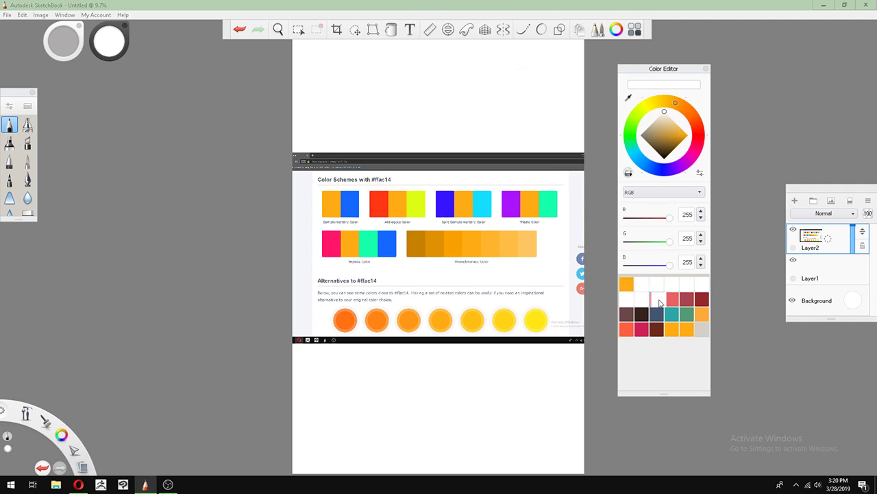
{"action": "left_click_drag", "start_coordinate": [668, 91], "coordinate": [676, 294]}
{"action": "left_click_drag", "start_coordinate": [680, 84], "coordinate": [686, 300]}
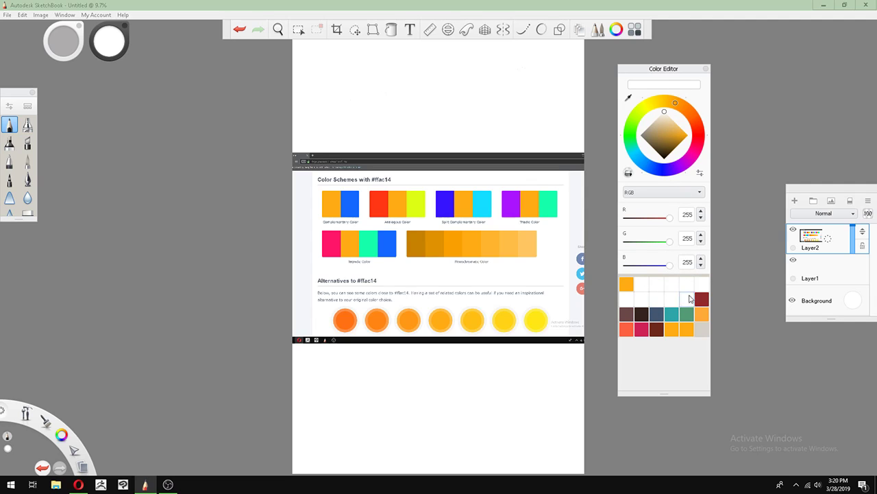
{"action": "left_click_drag", "start_coordinate": [683, 87], "coordinate": [702, 303]}
{"action": "left_click_drag", "start_coordinate": [659, 81], "coordinate": [627, 314]}
{"action": "left_click_drag", "start_coordinate": [654, 83], "coordinate": [642, 313]}
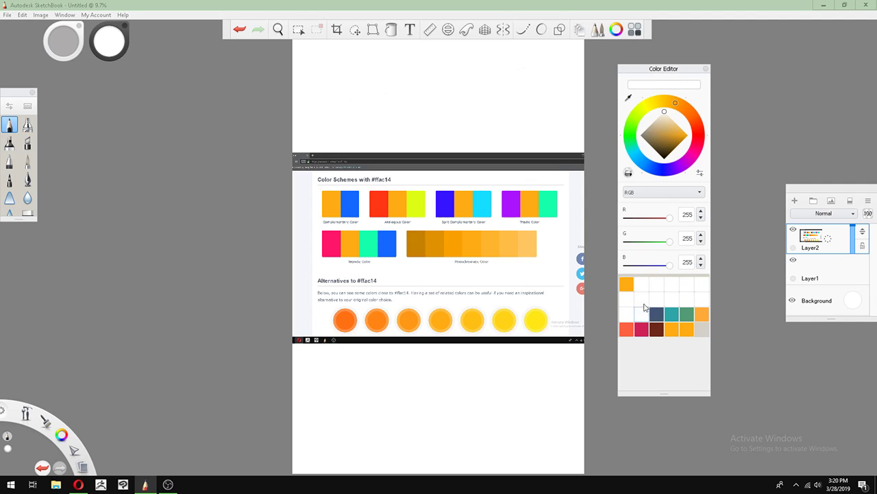
{"action": "left_click_drag", "start_coordinate": [667, 82], "coordinate": [672, 313]}
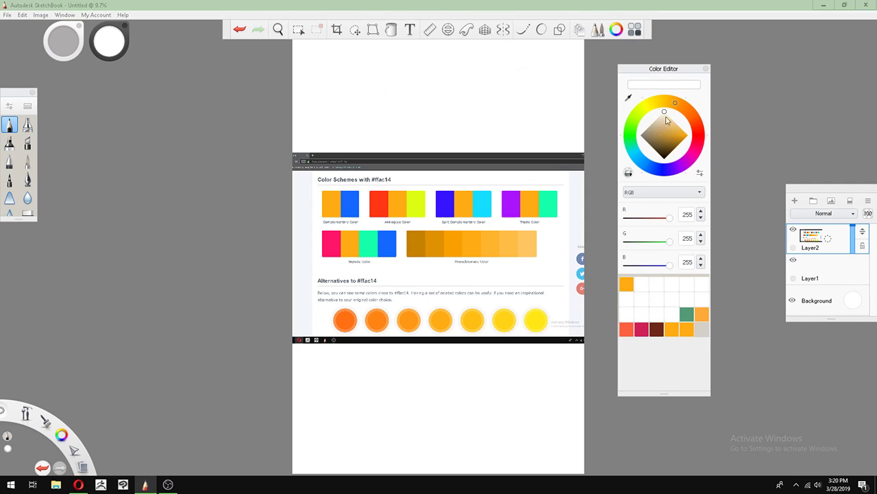
{"action": "left_click_drag", "start_coordinate": [675, 77], "coordinate": [687, 314]}
{"action": "left_click_drag", "start_coordinate": [682, 89], "coordinate": [702, 314]}
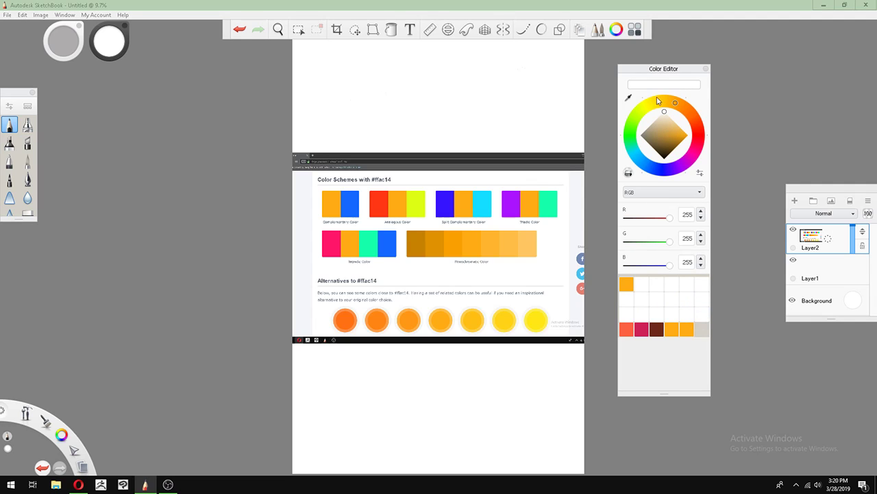
{"action": "left_click_drag", "start_coordinate": [659, 91], "coordinate": [671, 330]}
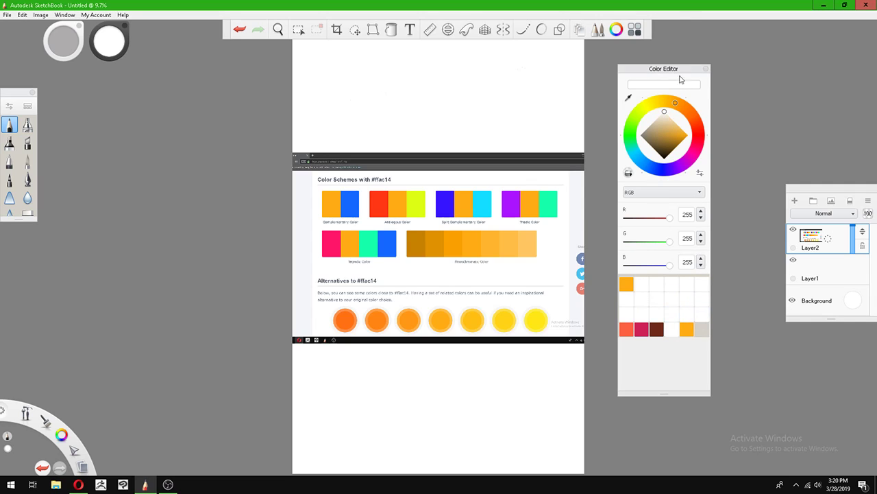
{"action": "left_click_drag", "start_coordinate": [677, 179], "coordinate": [687, 329]}
{"action": "left_click_drag", "start_coordinate": [636, 89], "coordinate": [656, 329]}
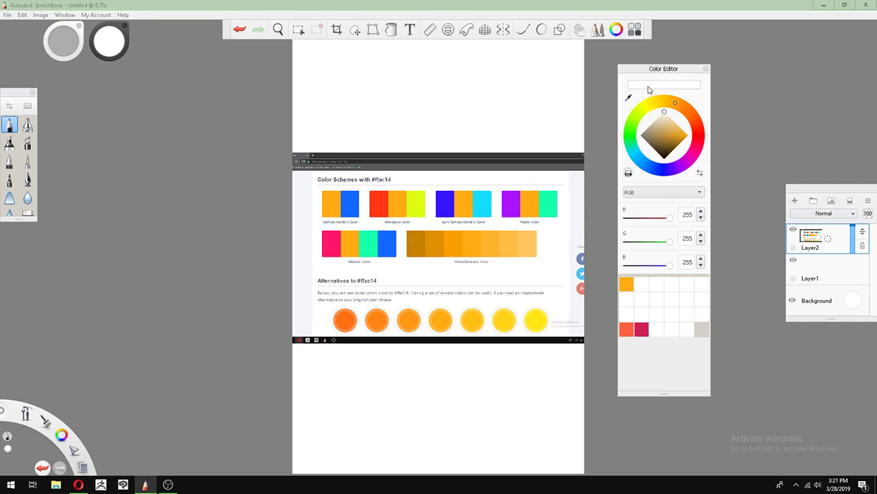
{"action": "left_click_drag", "start_coordinate": [649, 89], "coordinate": [642, 329]}
{"action": "left_click_drag", "start_coordinate": [643, 192], "coordinate": [627, 329]}
- Sample the blue from the Complementary Color scheme and store it in the palette's second swatch
{"action": "left_click", "coordinate": [630, 99]}
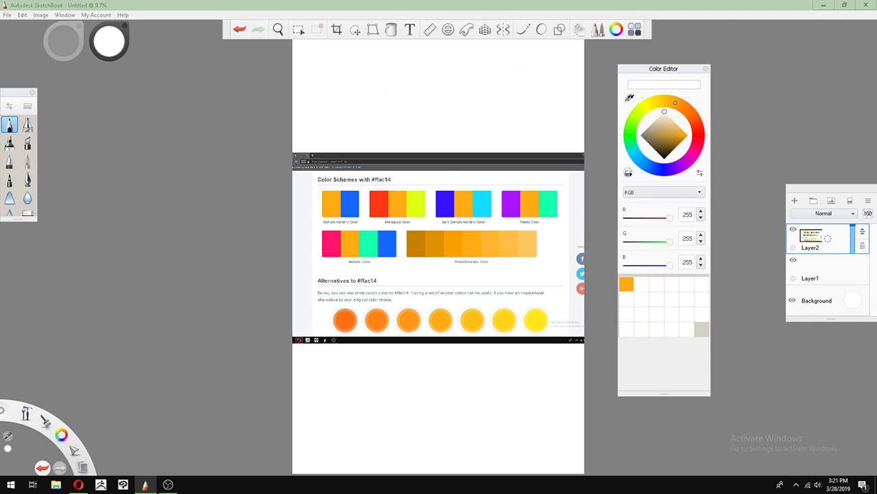
{"action": "left_click", "coordinate": [356, 200]}
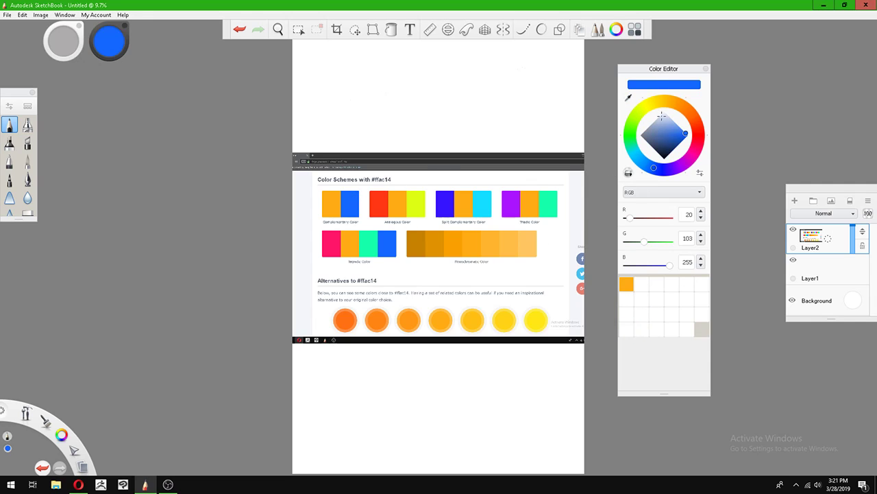
{"action": "left_click_drag", "start_coordinate": [648, 85], "coordinate": [642, 283]}
- Sample the red and the yellow-green from the Analogous Color scheme and store them in the third and fourth palette swatches
{"action": "left_click", "coordinate": [628, 99]}
{"action": "left_click", "coordinate": [386, 199]}
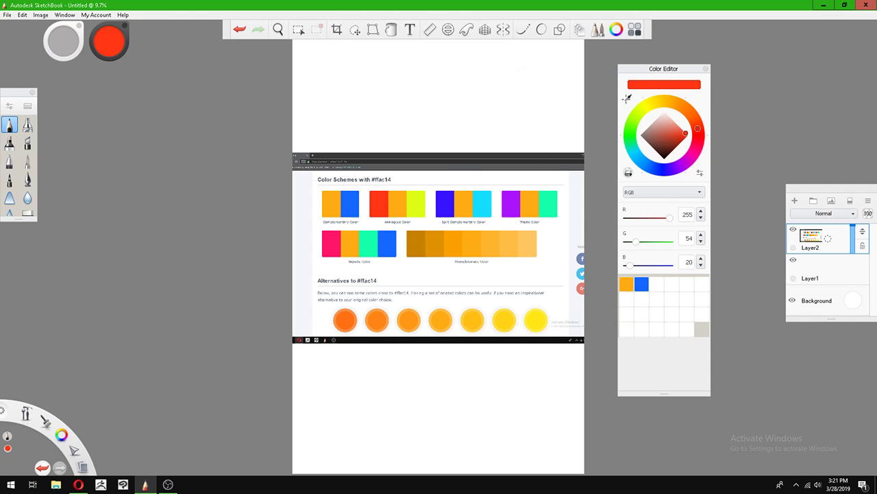
{"action": "left_click_drag", "start_coordinate": [651, 85], "coordinate": [657, 286]}
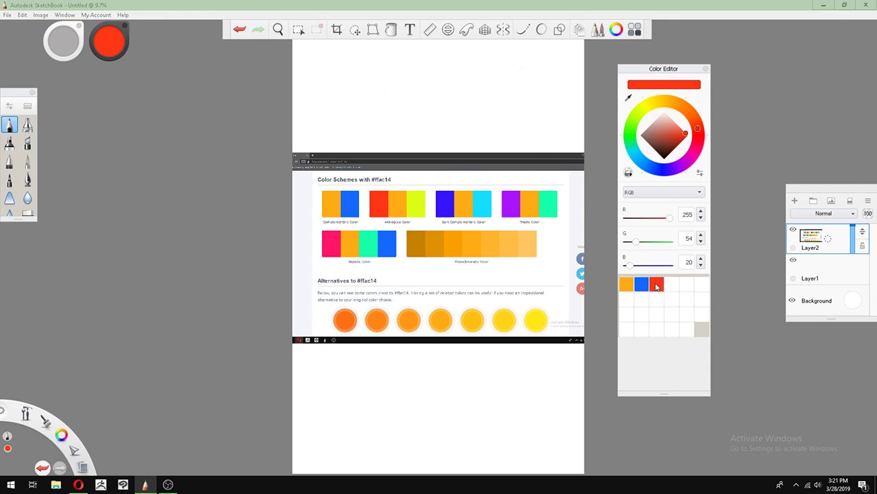
{"action": "left_click", "coordinate": [628, 99]}
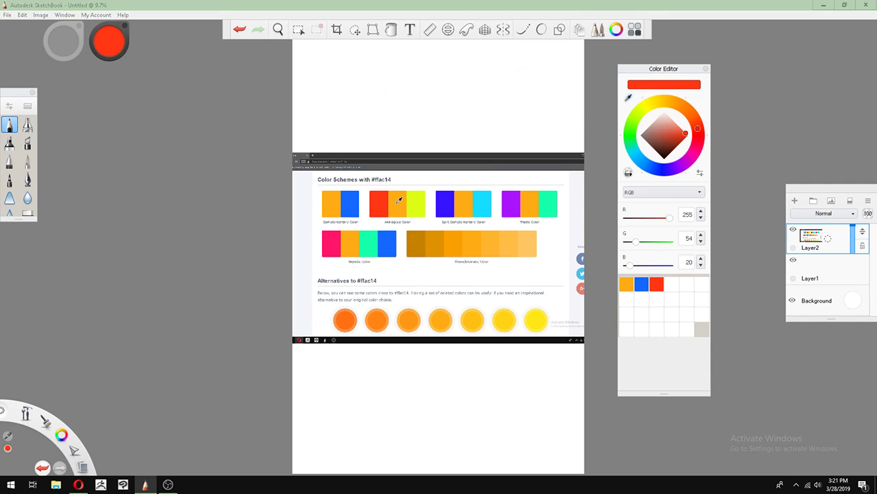
{"action": "left_click", "coordinate": [416, 200]}
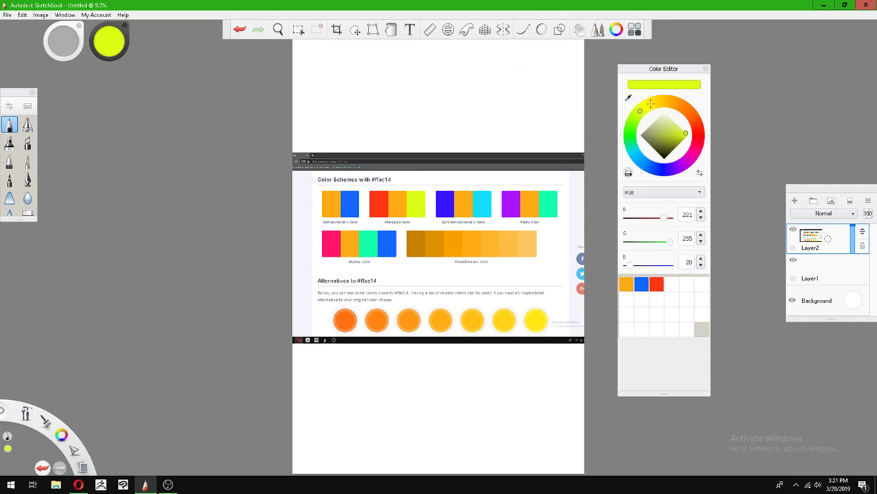
{"action": "left_click_drag", "start_coordinate": [652, 83], "coordinate": [672, 283]}
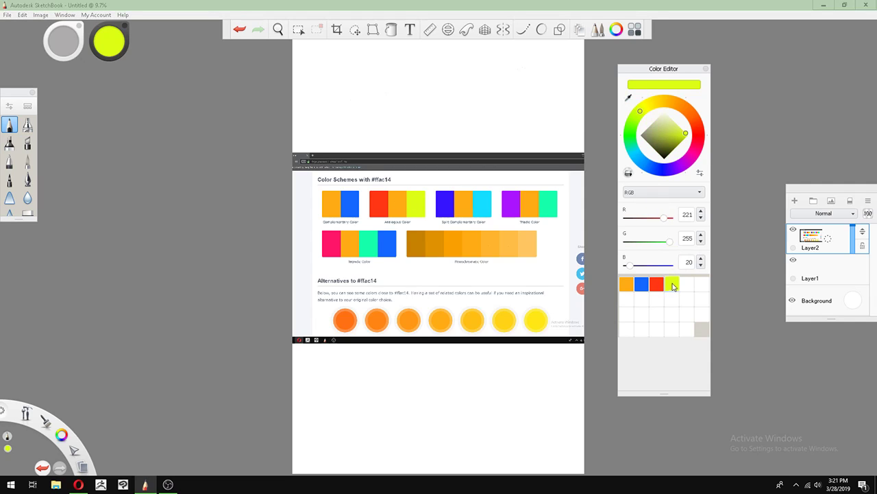
- Sample the indigo and the cyan from the Split Complementary Color scheme and store them in the palette's fifth and sixth swatches
{"action": "left_click", "coordinate": [629, 100]}
{"action": "left_click", "coordinate": [451, 197]}
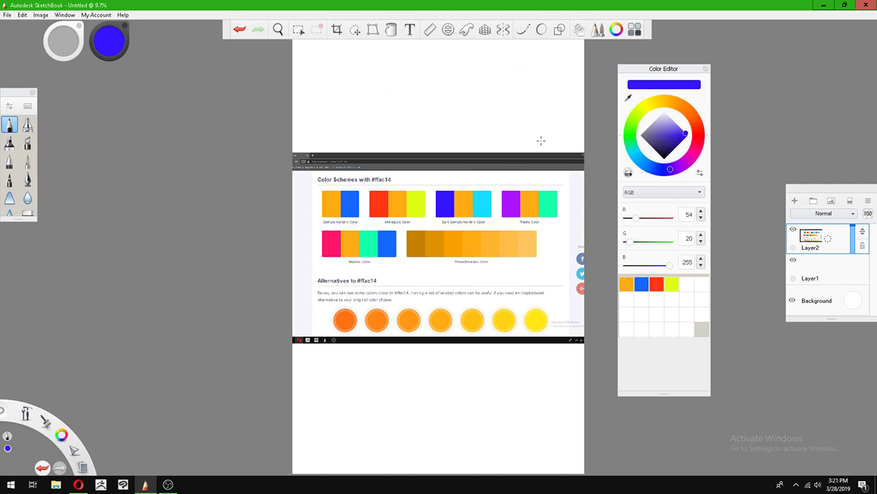
{"action": "left_click_drag", "start_coordinate": [646, 84], "coordinate": [686, 284]}
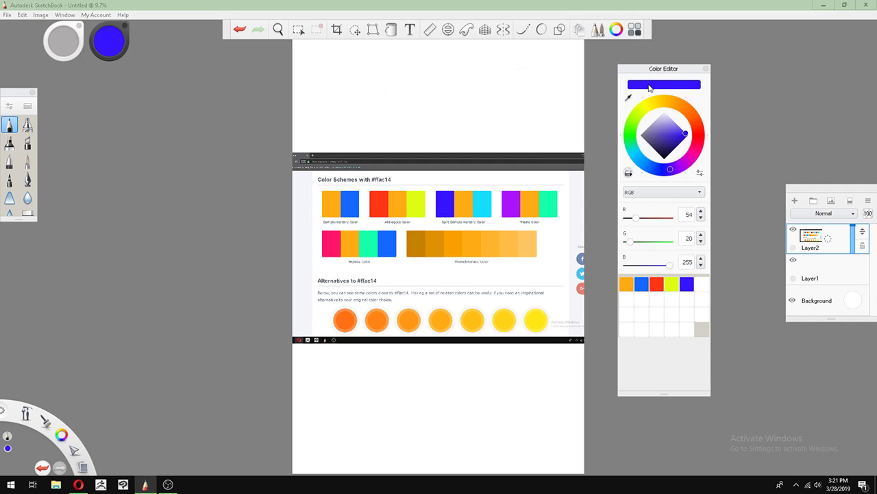
{"action": "left_click", "coordinate": [628, 97]}
{"action": "left_click", "coordinate": [487, 198]}
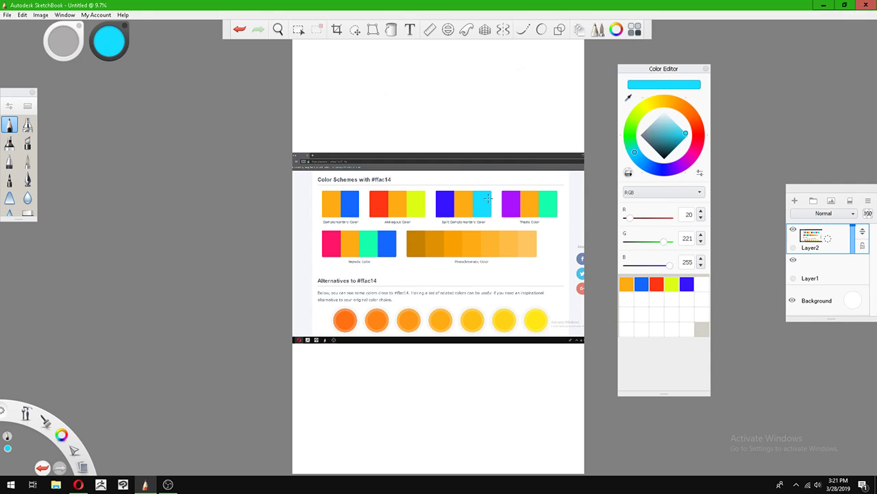
{"action": "left_click_drag", "start_coordinate": [654, 87], "coordinate": [702, 283]}
- Sample the pink from the Tetradic Color scheme and store it in the first swatch of the palette's second row
{"action": "left_click", "coordinate": [629, 97]}
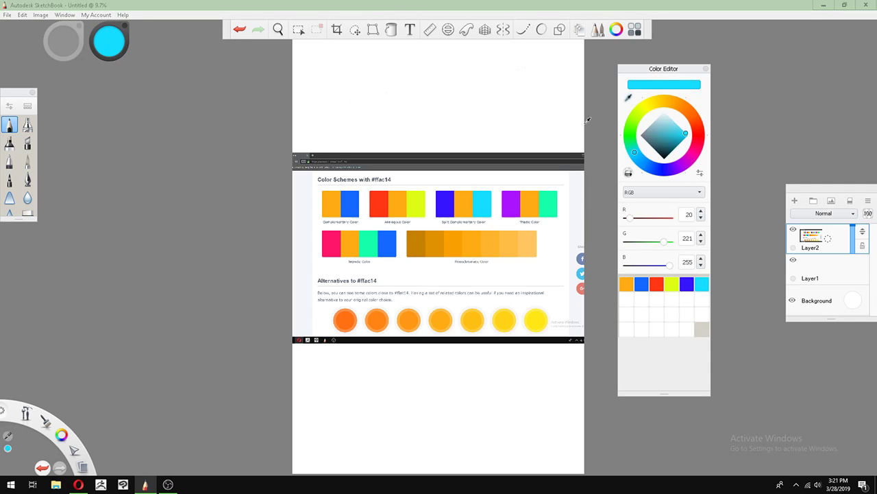
{"action": "left_click", "coordinate": [332, 242]}
{"action": "left_click_drag", "start_coordinate": [639, 87], "coordinate": [625, 299]}
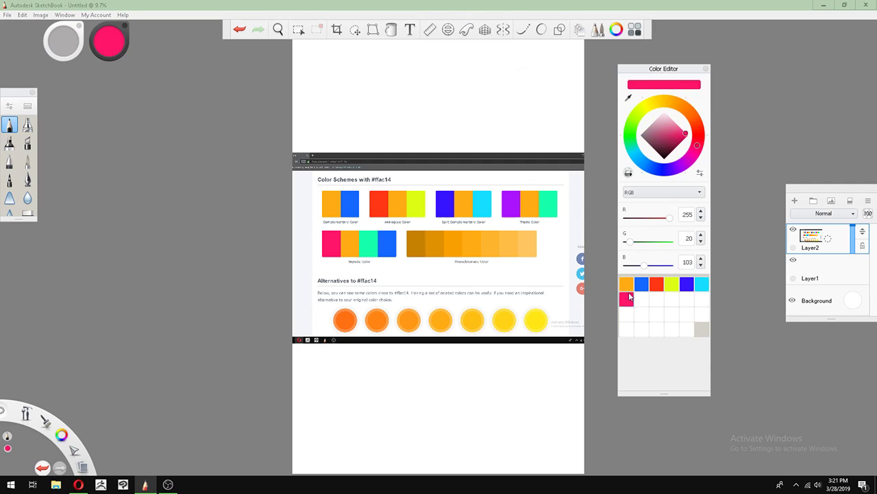
- Sample the two darkest Monochromatic Color shades and store them in the second and third swatches of the palette's second row
{"action": "left_click", "coordinate": [629, 98]}
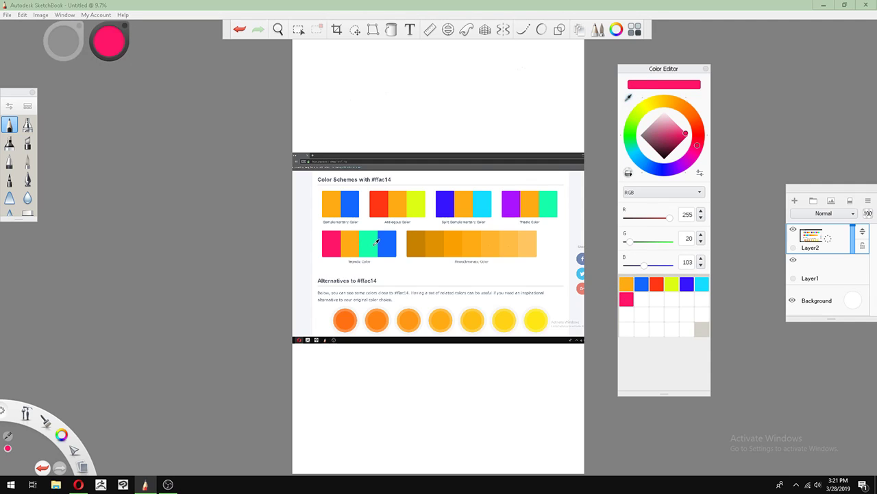
{"action": "left_click", "coordinate": [420, 242]}
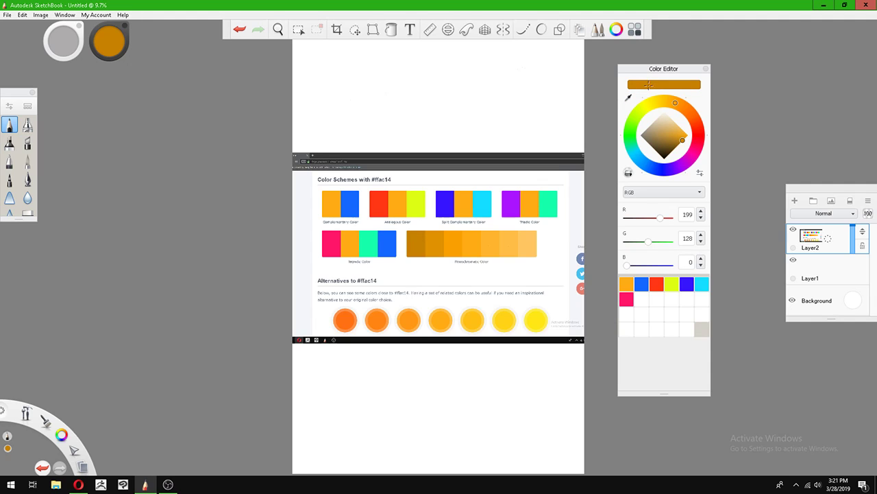
{"action": "left_click_drag", "start_coordinate": [649, 84], "coordinate": [641, 299]}
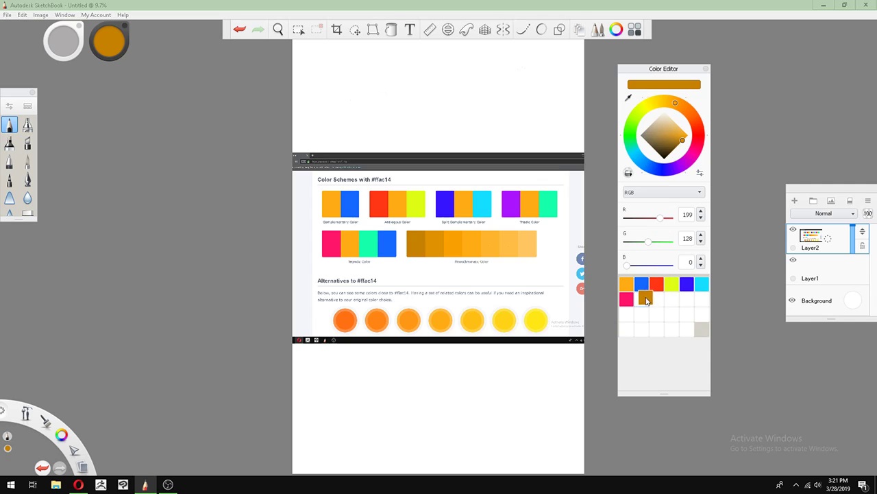
{"action": "left_click", "coordinate": [629, 97]}
{"action": "left_click", "coordinate": [442, 238]}
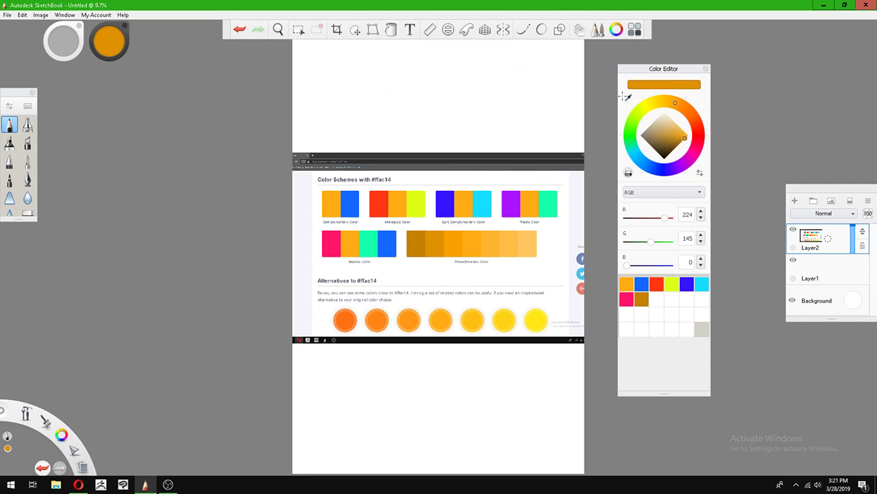
{"action": "left_click", "coordinate": [629, 96]}
{"action": "left_click", "coordinate": [629, 97]}
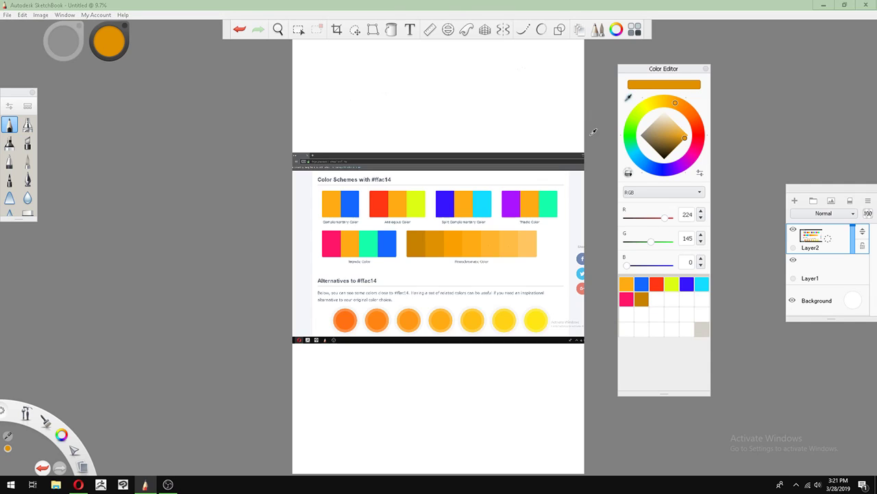
{"action": "left_click", "coordinate": [439, 242]}
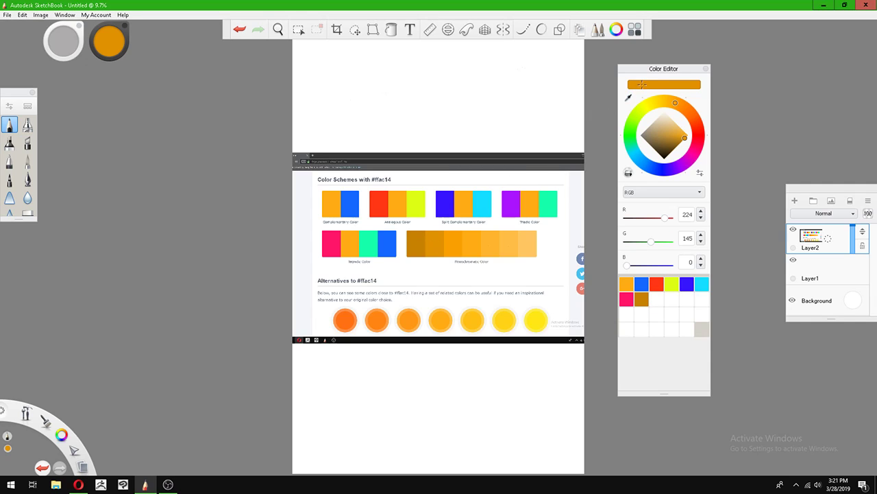
{"action": "left_click_drag", "start_coordinate": [641, 84], "coordinate": [657, 299]}
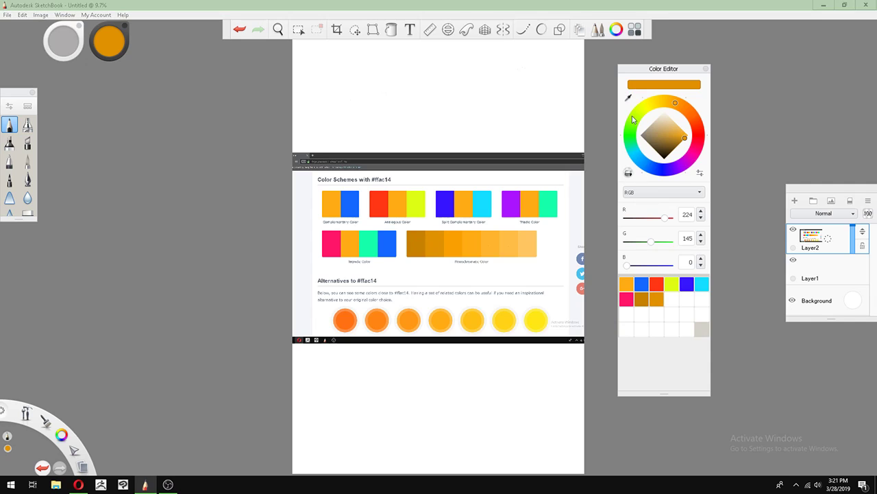
- Sample the third and fourth Monochromatic Color shades and store them in the fourth and fifth swatches of the palette's second row
{"action": "left_click", "coordinate": [629, 99]}
{"action": "left_click", "coordinate": [452, 247]}
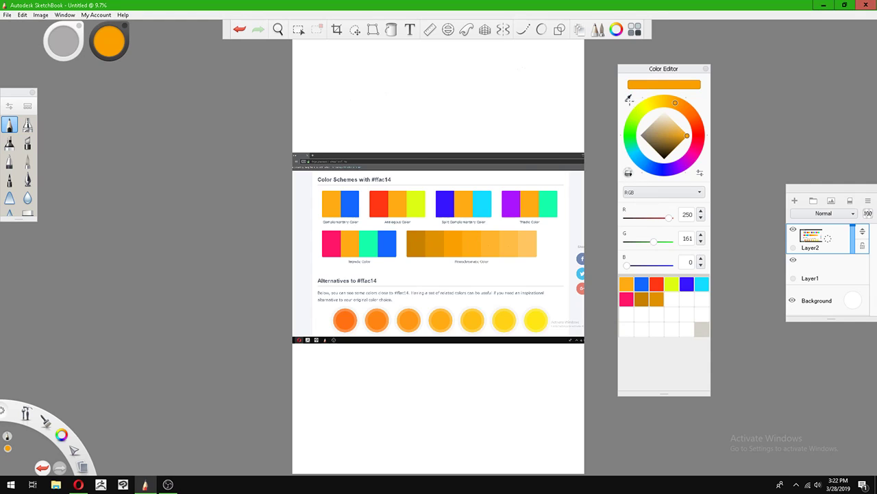
{"action": "left_click_drag", "start_coordinate": [641, 84], "coordinate": [672, 299]}
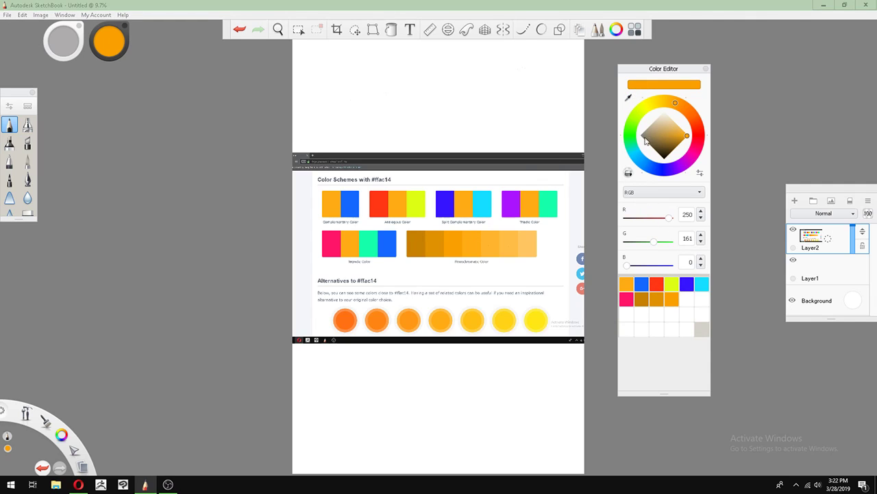
{"action": "left_click", "coordinate": [629, 97]}
{"action": "left_click", "coordinate": [477, 232]}
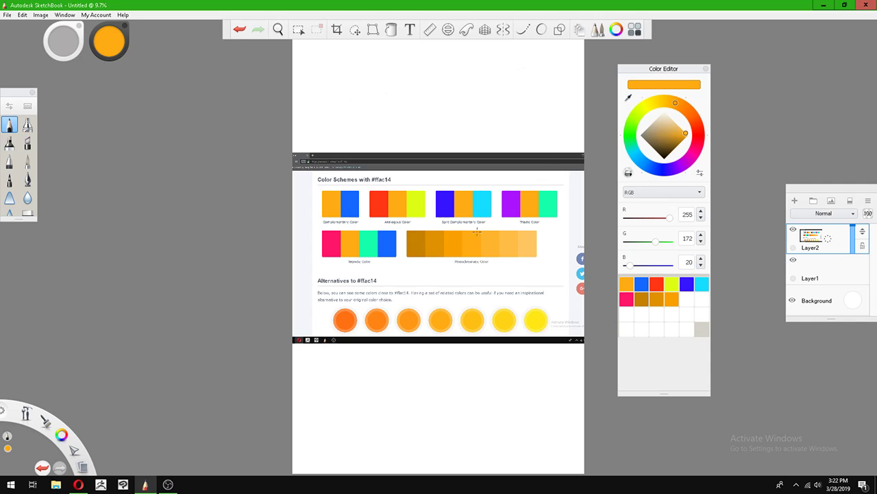
{"action": "left_click_drag", "start_coordinate": [637, 85], "coordinate": [645, 144]}
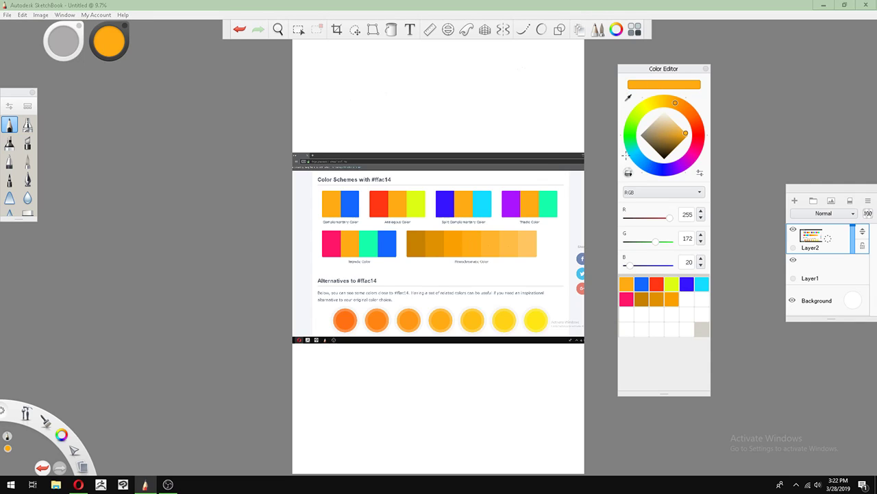
{"action": "left_click_drag", "start_coordinate": [644, 83], "coordinate": [687, 299]}
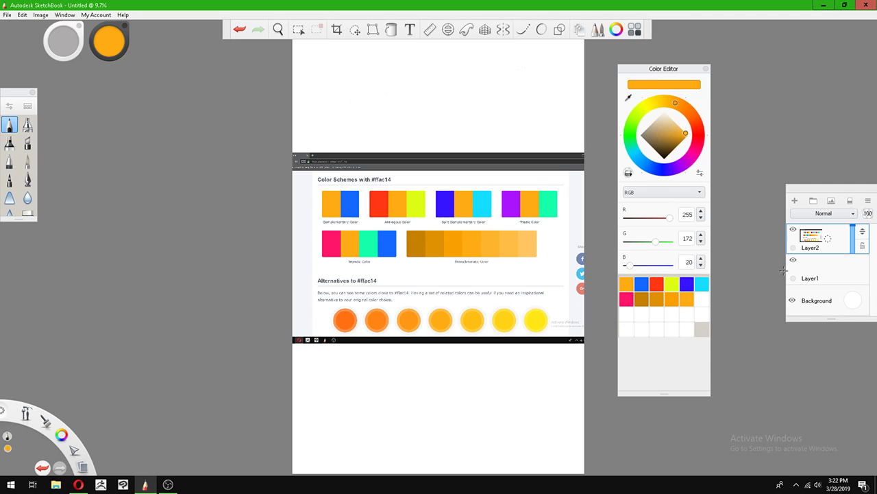
- Resample the fourth Monochromatic Color shade and store it again in the fifth swatch of the palette's second row
{"action": "left_click", "coordinate": [687, 310]}
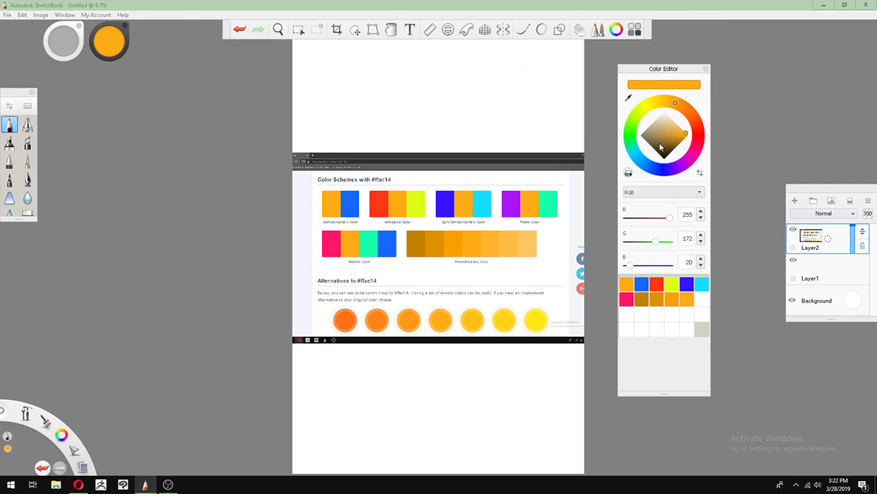
{"action": "left_click", "coordinate": [628, 98]}
{"action": "left_click", "coordinate": [591, 145]}
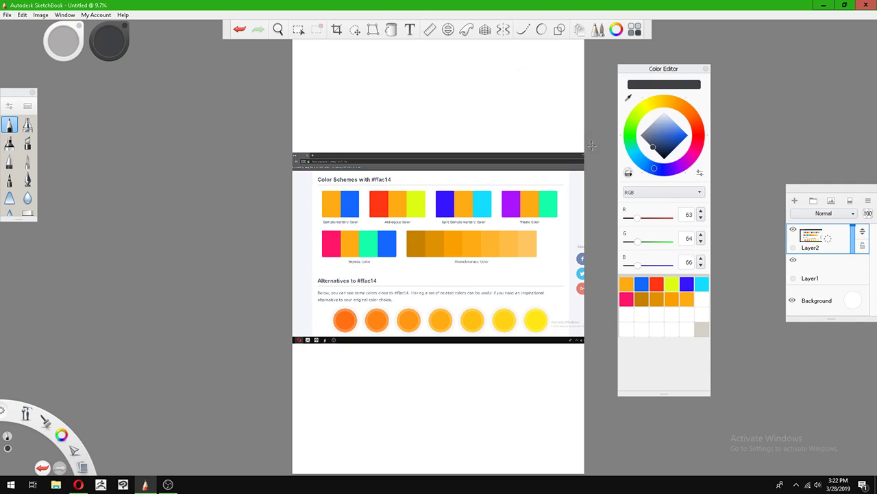
{"action": "left_click", "coordinate": [628, 96]}
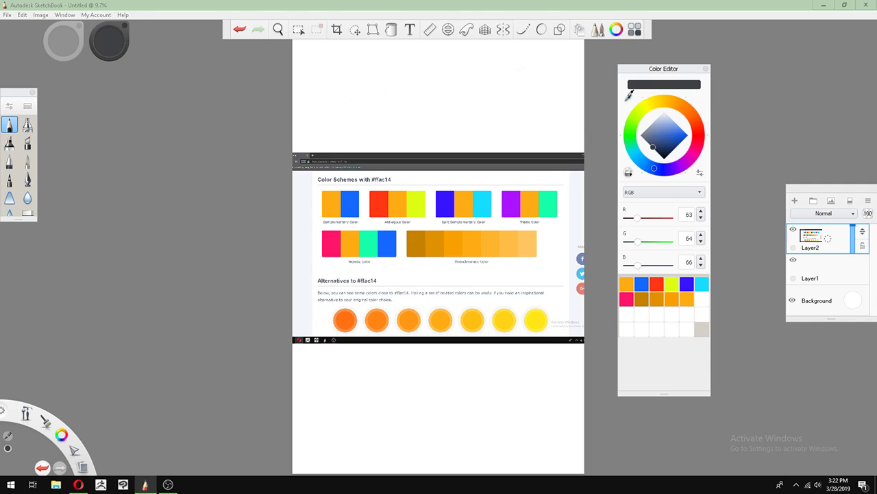
{"action": "left_click", "coordinate": [473, 241]}
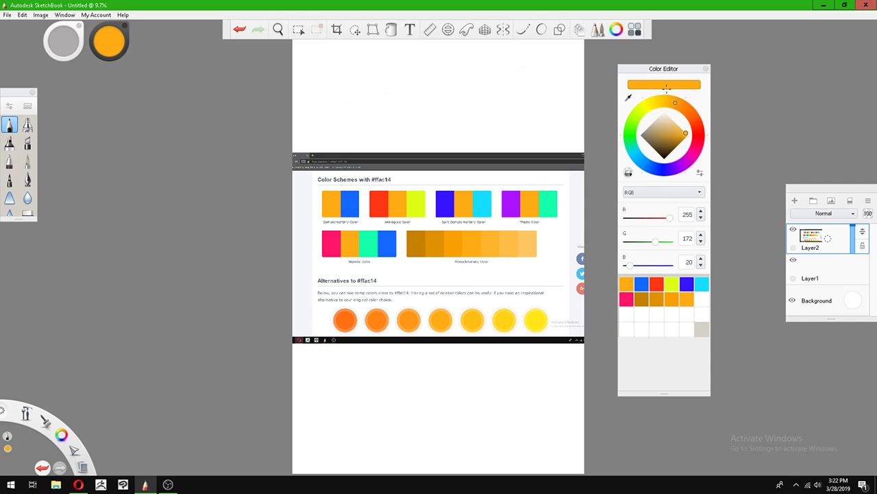
{"action": "left_click_drag", "start_coordinate": [666, 87], "coordinate": [687, 300]}
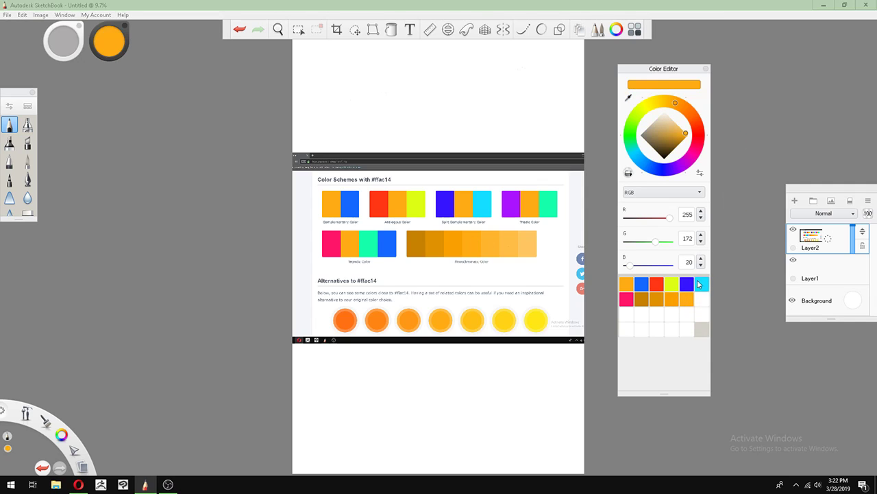
- Sample the three lightest Monochromatic Color shades, darkest first, and store them in the second row's last swatch and the third row's first two
{"action": "left_click", "coordinate": [629, 99]}
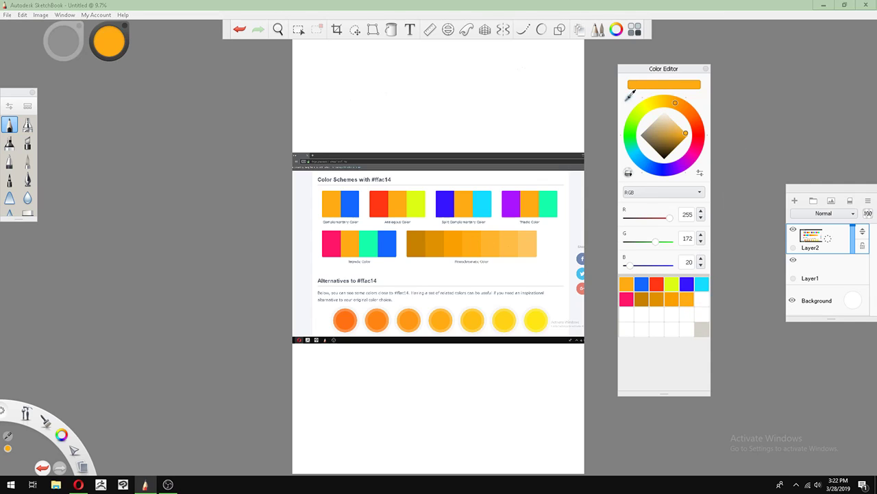
{"action": "left_click", "coordinate": [492, 239]}
{"action": "left_click_drag", "start_coordinate": [648, 83], "coordinate": [702, 299]}
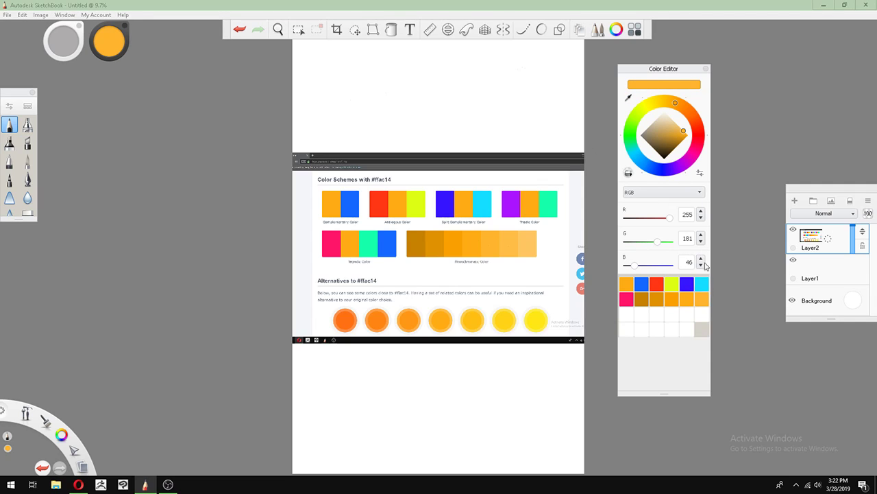
{"action": "left_click", "coordinate": [629, 98]}
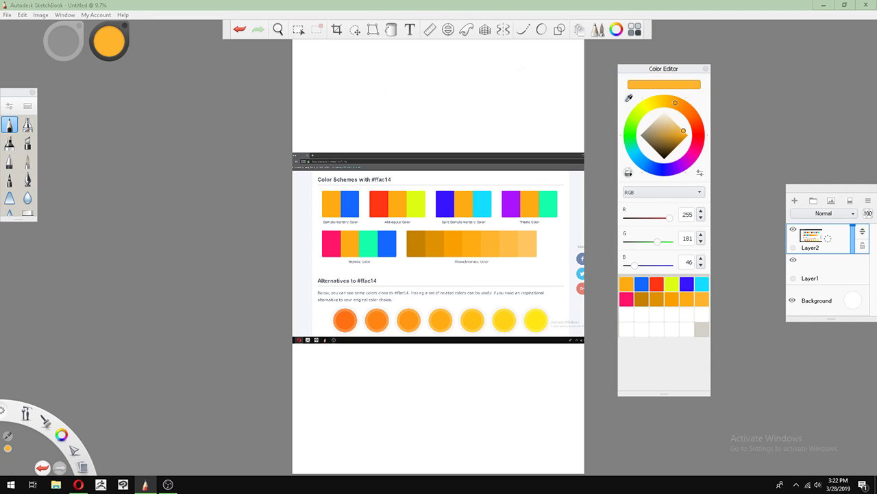
{"action": "left_click", "coordinate": [513, 240]}
{"action": "left_click_drag", "start_coordinate": [651, 83], "coordinate": [627, 314]}
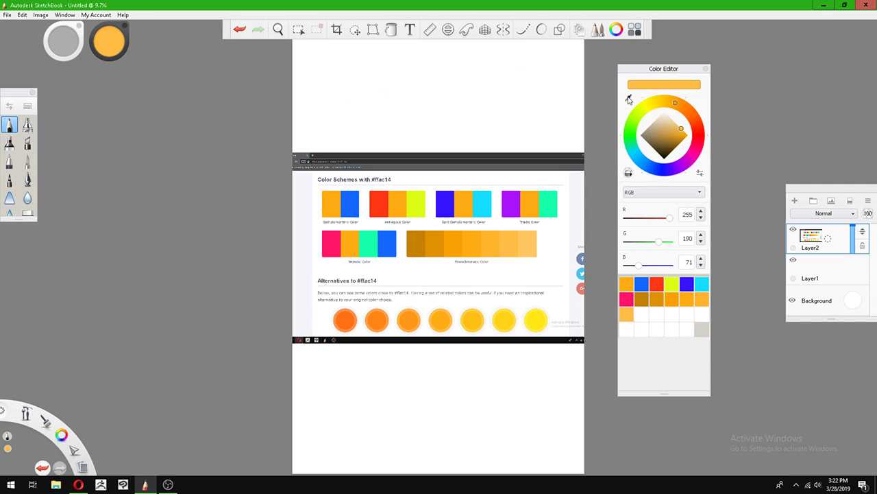
{"action": "left_click", "coordinate": [630, 98]}
{"action": "left_click", "coordinate": [535, 246]}
{"action": "left_click_drag", "start_coordinate": [660, 246], "coordinate": [642, 314]}
- Sample the seventh and sixth circles under Alternatives to #ffac14 and store them in the fifth and fourth swatches of the palette's bottom row
{"action": "left_click", "coordinate": [629, 98]}
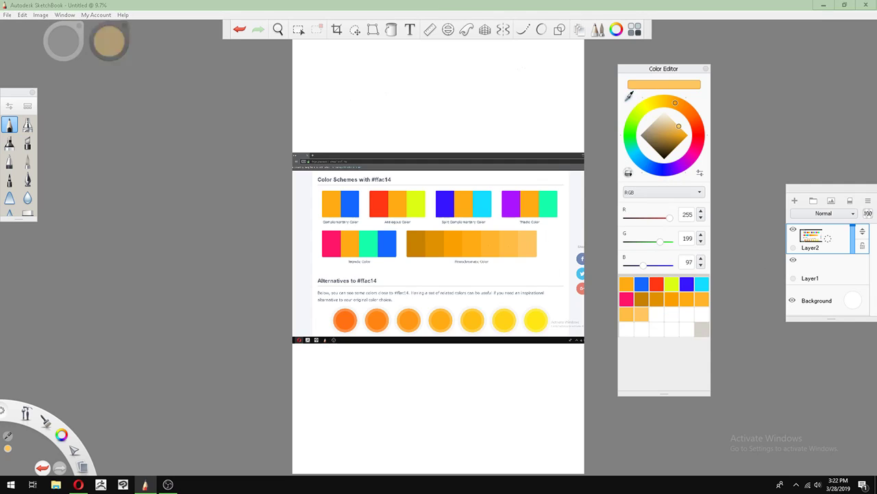
{"action": "left_click", "coordinate": [539, 319]}
{"action": "left_click_drag", "start_coordinate": [656, 83], "coordinate": [687, 329]}
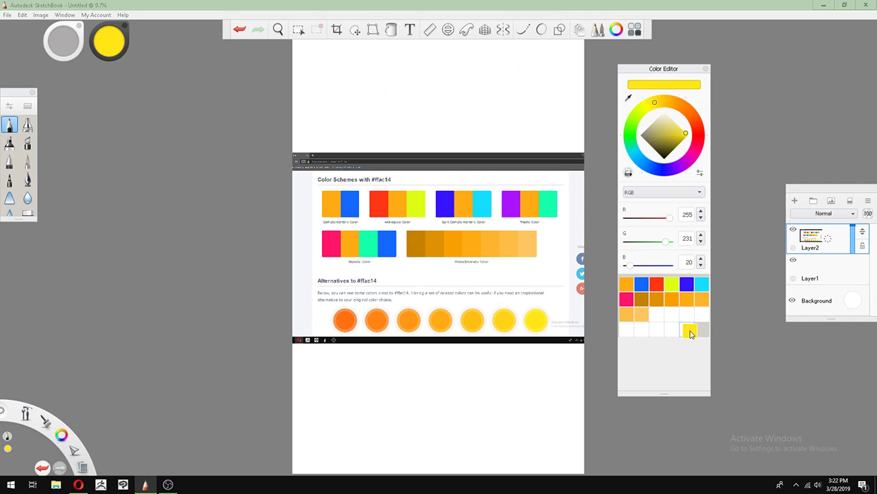
{"action": "left_click", "coordinate": [629, 98]}
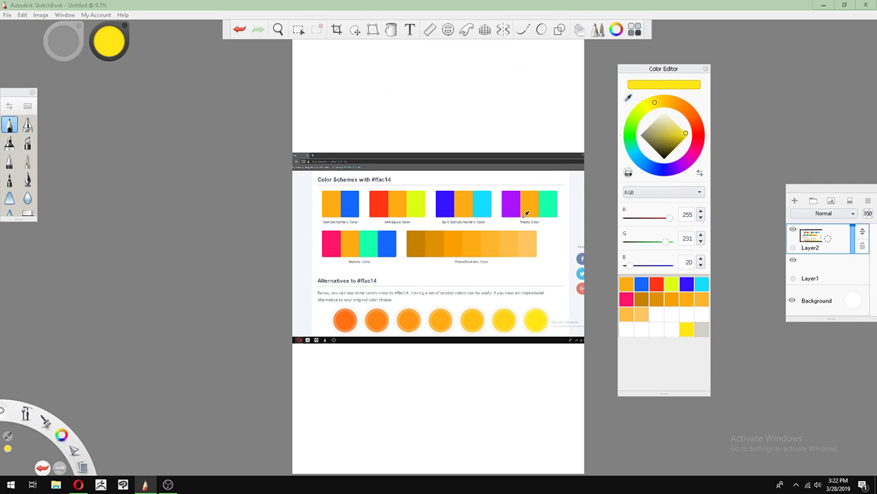
{"action": "left_click", "coordinate": [514, 311]}
{"action": "left_click_drag", "start_coordinate": [652, 83], "coordinate": [671, 329]}
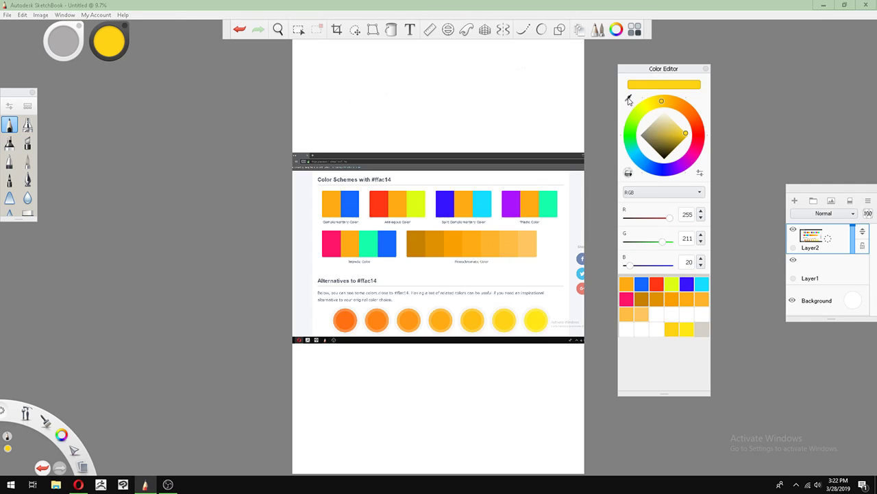
- Sample the fifth and fourth circles under Alternatives to #ffac14 and store them in the third and second swatches of the bottom row
{"action": "left_click", "coordinate": [628, 97]}
{"action": "left_click", "coordinate": [472, 314]}
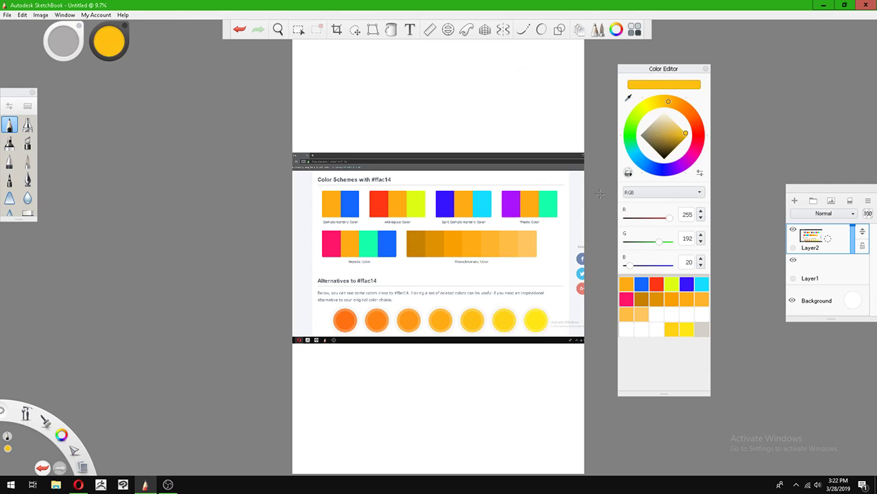
{"action": "left_click_drag", "start_coordinate": [659, 84], "coordinate": [656, 329]}
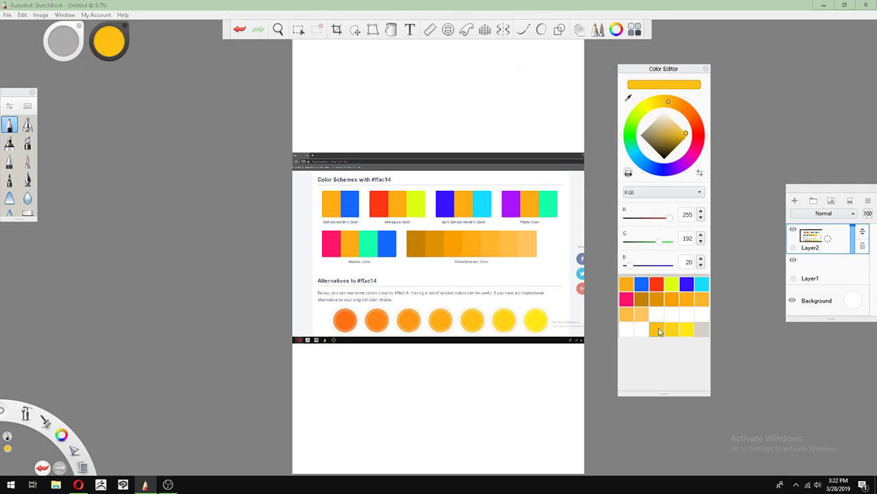
{"action": "left_click", "coordinate": [627, 97]}
{"action": "left_click", "coordinate": [440, 318]}
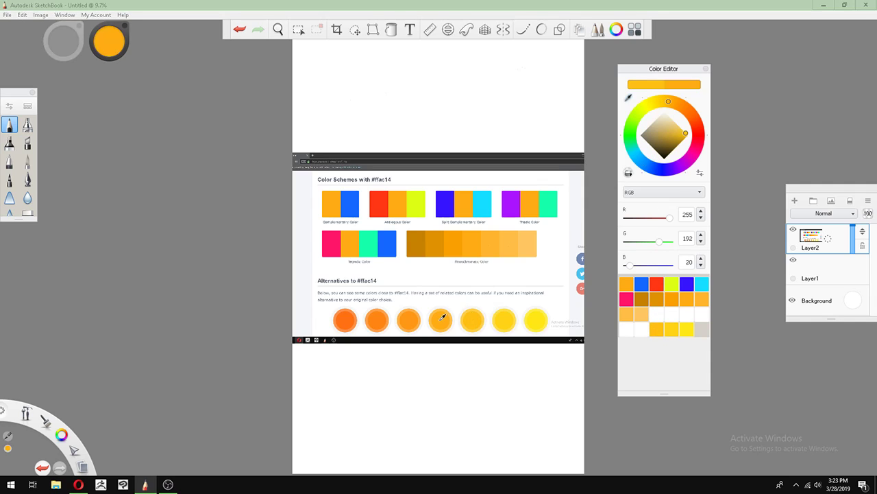
{"action": "left_click_drag", "start_coordinate": [646, 84], "coordinate": [641, 329]}
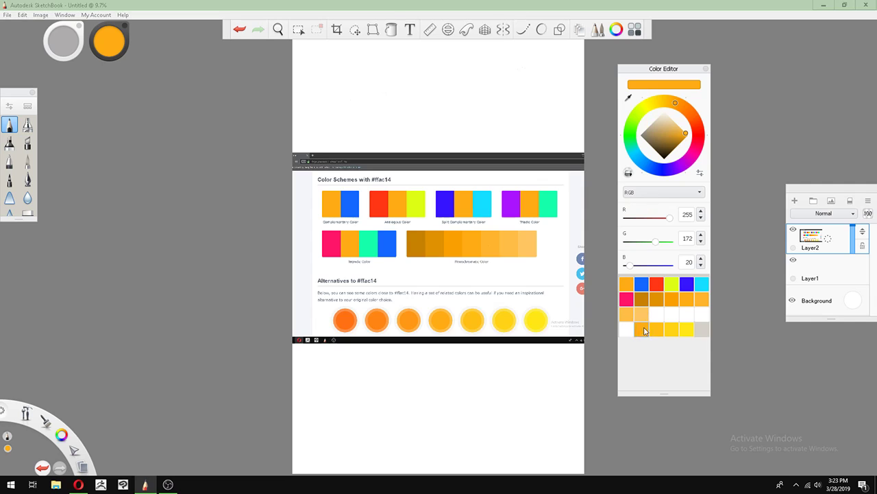
- Sample the third and second circles under Alternatives to #ffac14 and store them in the bottom row's first swatch and the third row's last
{"action": "left_click", "coordinate": [629, 96]}
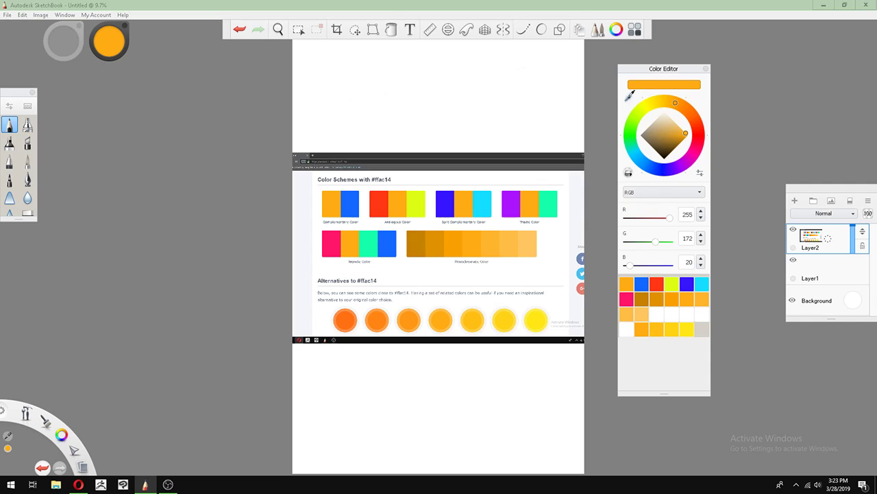
{"action": "left_click", "coordinate": [411, 319]}
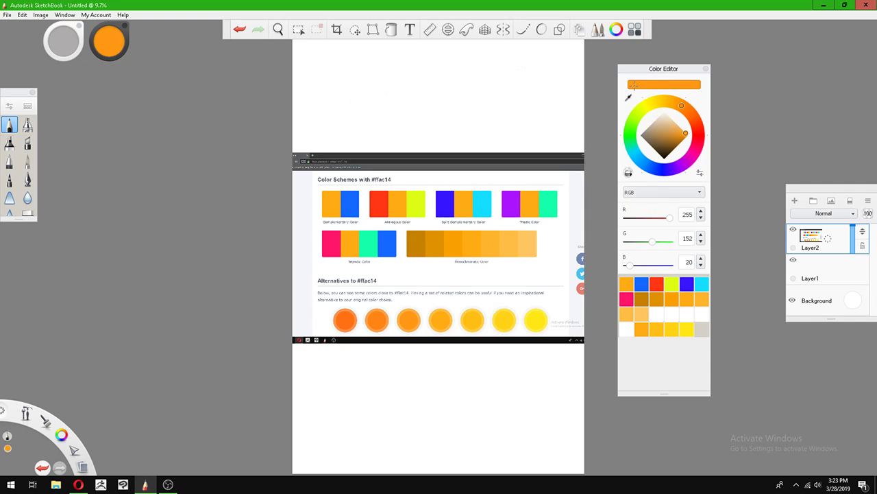
{"action": "left_click_drag", "start_coordinate": [634, 85], "coordinate": [627, 330]}
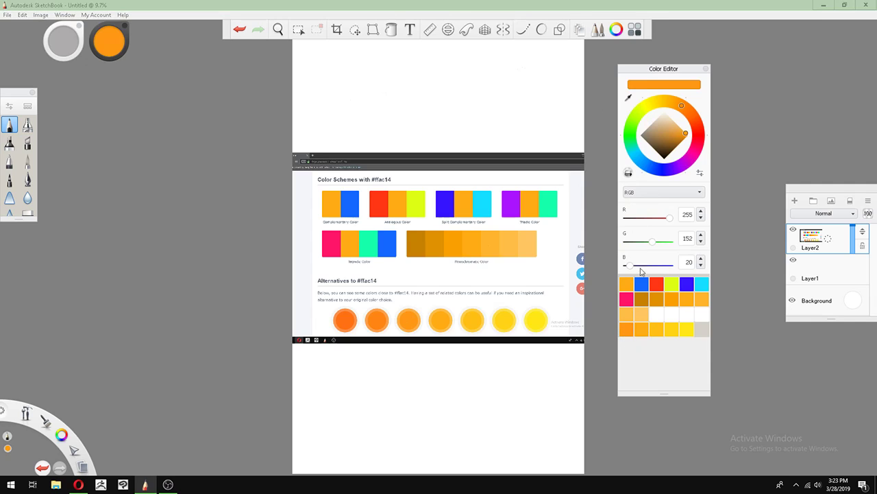
{"action": "left_click", "coordinate": [628, 100]}
{"action": "left_click", "coordinate": [378, 320]}
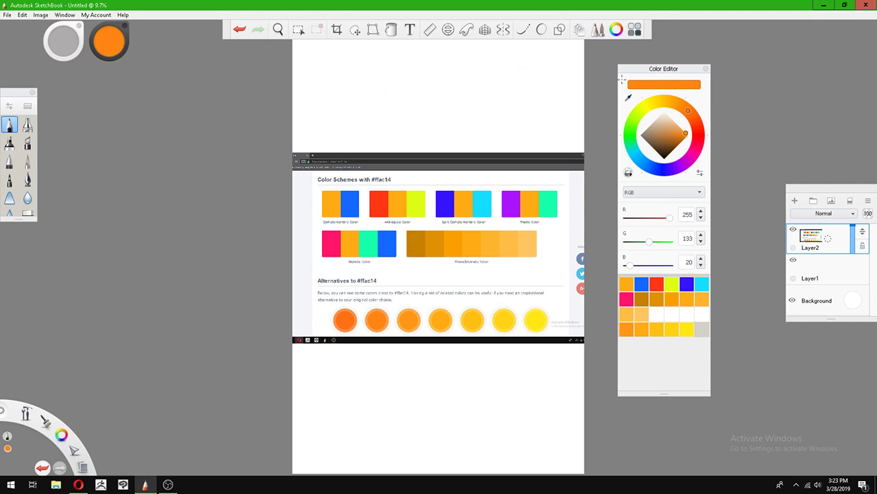
{"action": "left_click_drag", "start_coordinate": [634, 84], "coordinate": [702, 314]}
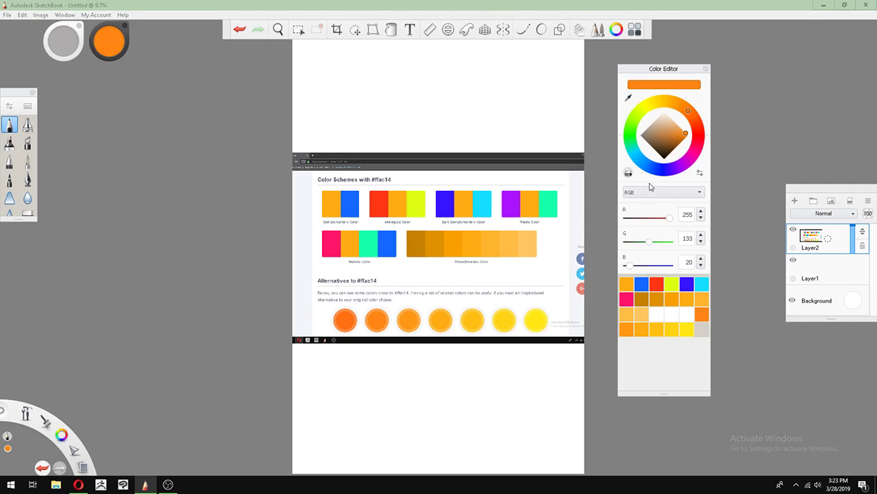
- Store the first Alternatives circle's color in the third row's fifth swatch and a near-black, RGB 10, 10, 10, in its fourth swatch
{"action": "left_click", "coordinate": [628, 98]}
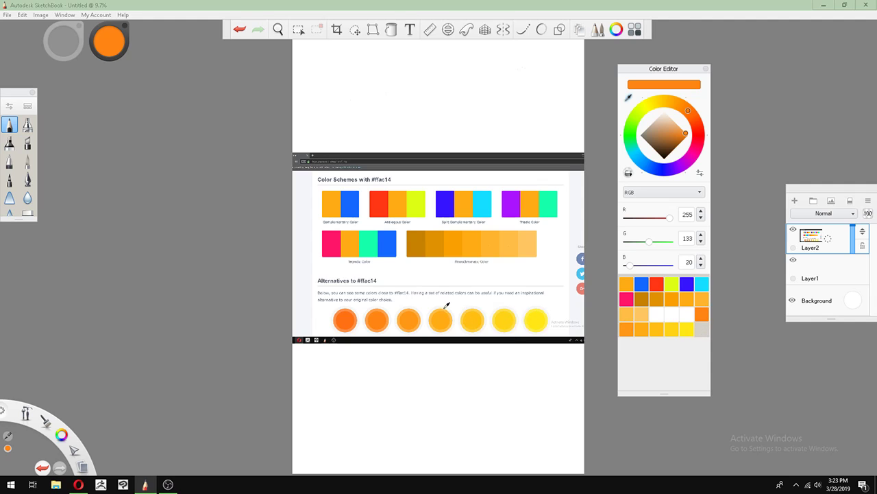
{"action": "left_click", "coordinate": [345, 315]}
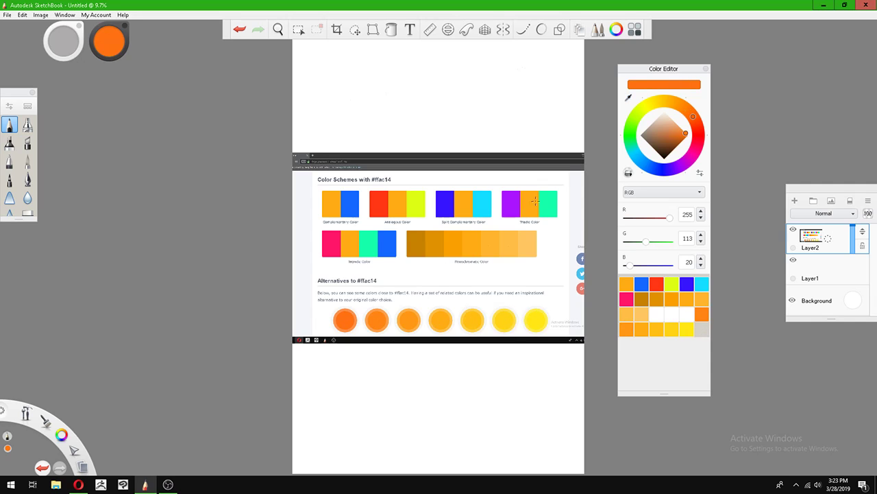
{"action": "left_click_drag", "start_coordinate": [645, 85], "coordinate": [691, 314]}
{"action": "left_click_drag", "start_coordinate": [665, 148], "coordinate": [662, 199]}
{"action": "left_click_drag", "start_coordinate": [691, 84], "coordinate": [672, 314]}
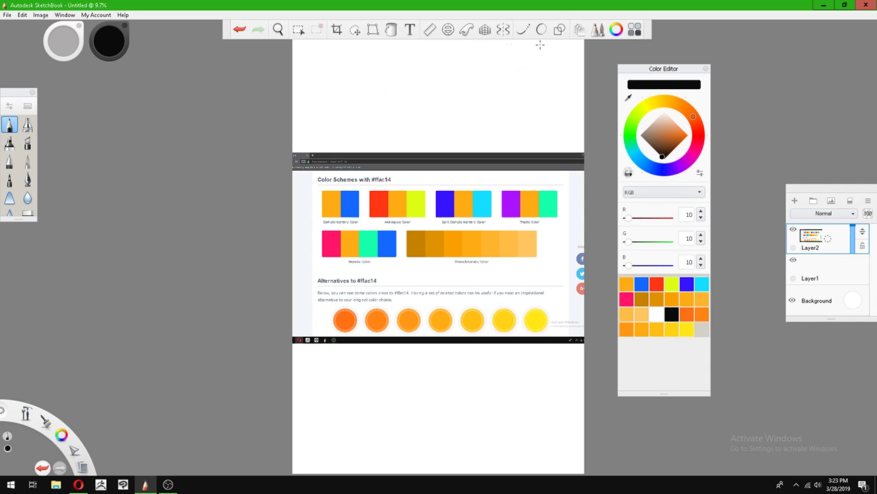
- Delete the pasted web page capture from Layer2 using a rectangular selection, deselect, and make the palette's first orange swatch the current color
{"action": "left_click", "coordinate": [298, 29]}
{"action": "left_click_drag", "start_coordinate": [292, 116], "coordinate": [637, 447]}
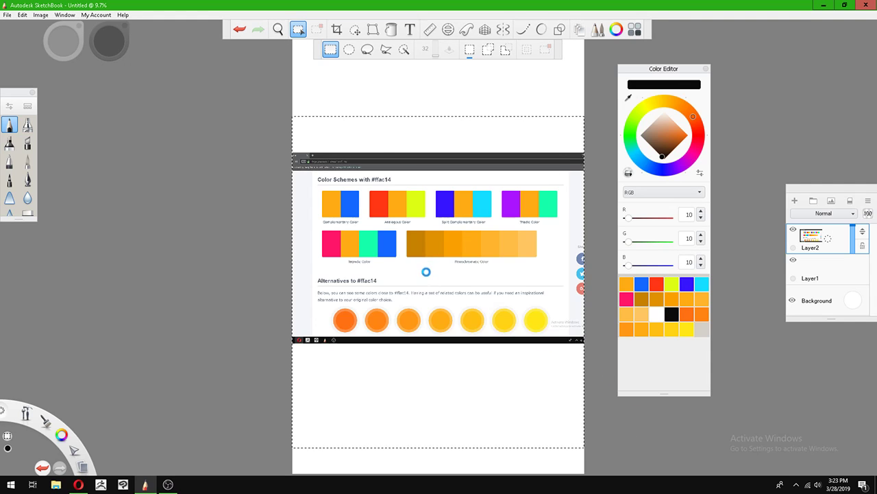
{"action": "key", "text": "Delete"}
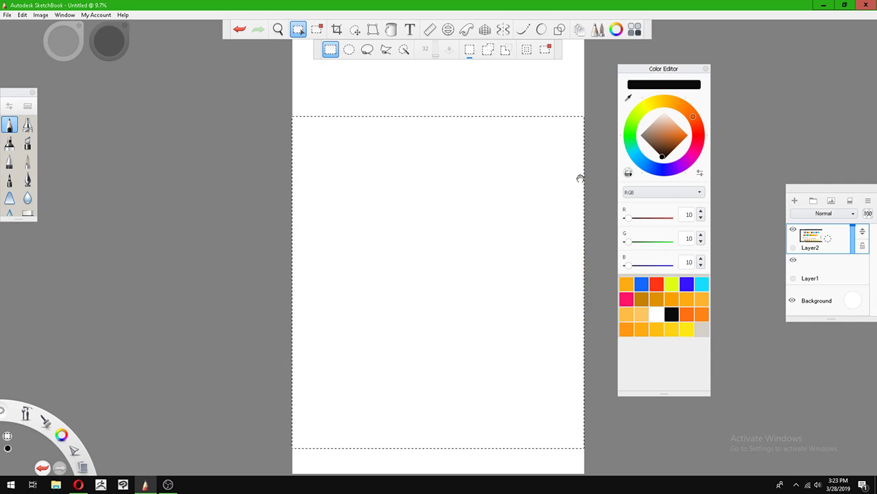
{"action": "left_click", "coordinate": [590, 96]}
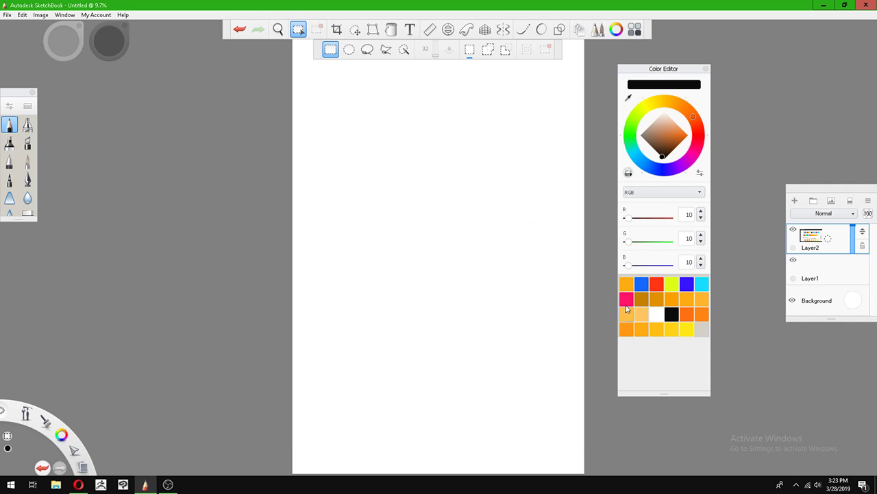
{"action": "left_click", "coordinate": [626, 284]}
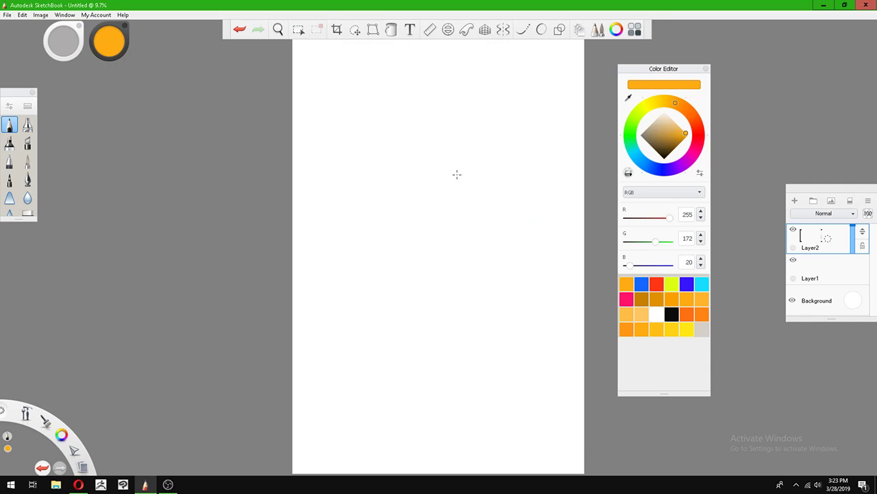
{"action": "left_click", "coordinate": [28, 143]}
{"action": "mouse_move", "coordinate": [409, 187]}
{"action": "left_mouse_down"}
{"action": "mouse_move", "coordinate": [425, 231]}
{"action": "mouse_move", "coordinate": [417, 323]}
{"action": "mouse_move", "coordinate": [473, 275]}
{"action": "left_mouse_up"}
{"action": "key", "text": "ctrl+z"}
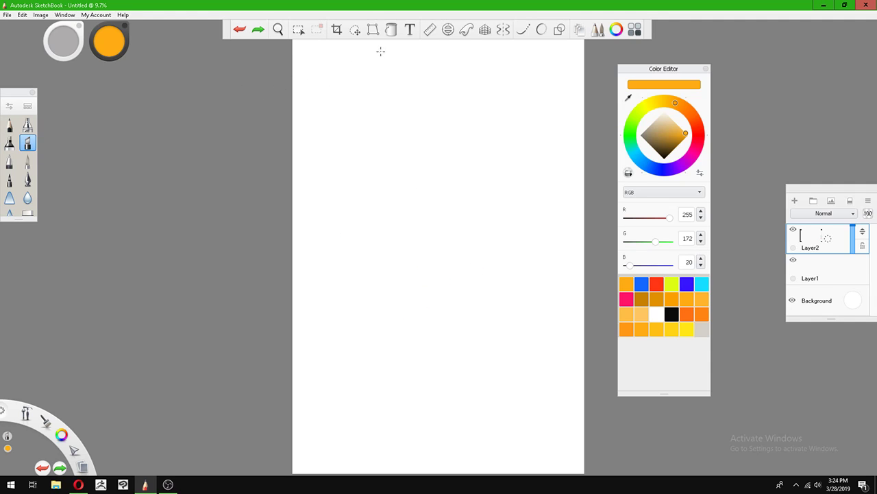
- Paint a diagonal orange patch in the upper middle of the canvas with the second brush in the brush palette's third row
{"action": "left_click", "coordinate": [27, 162]}
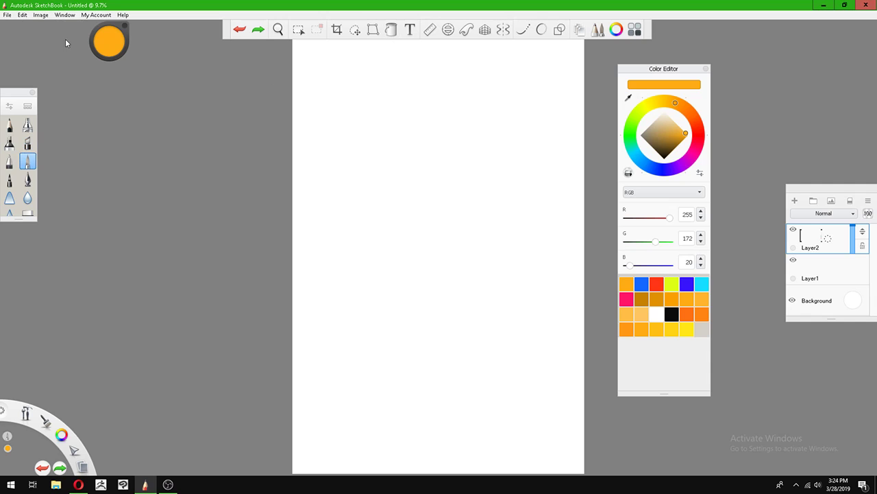
{"action": "left_click_drag", "start_coordinate": [65, 41], "coordinate": [80, 18]}
{"action": "mouse_move", "coordinate": [370, 174]}
{"action": "left_mouse_down"}
{"action": "mouse_move", "coordinate": [372, 201]}
{"action": "mouse_move", "coordinate": [463, 206]}
{"action": "left_mouse_up"}
{"action": "key", "text": "ctrl+z"}
{"action": "mouse_move", "coordinate": [410, 157]}
{"action": "left_mouse_down"}
{"action": "mouse_move", "coordinate": [469, 129]}
{"action": "mouse_move", "coordinate": [398, 166]}
{"action": "mouse_move", "coordinate": [439, 145]}
{"action": "mouse_move", "coordinate": [446, 154]}
{"action": "mouse_move", "coordinate": [414, 177]}
{"action": "mouse_move", "coordinate": [462, 141]}
{"action": "mouse_move", "coordinate": [422, 161]}
{"action": "mouse_move", "coordinate": [449, 145]}
{"action": "mouse_move", "coordinate": [414, 178]}
{"action": "mouse_move", "coordinate": [410, 172]}
{"action": "mouse_move", "coordinate": [450, 138]}
{"action": "mouse_move", "coordinate": [410, 159]}
{"action": "mouse_move", "coordinate": [445, 131]}
{"action": "left_mouse_up"}
{"action": "left_click_drag", "start_coordinate": [401, 174], "coordinate": [402, 175]}
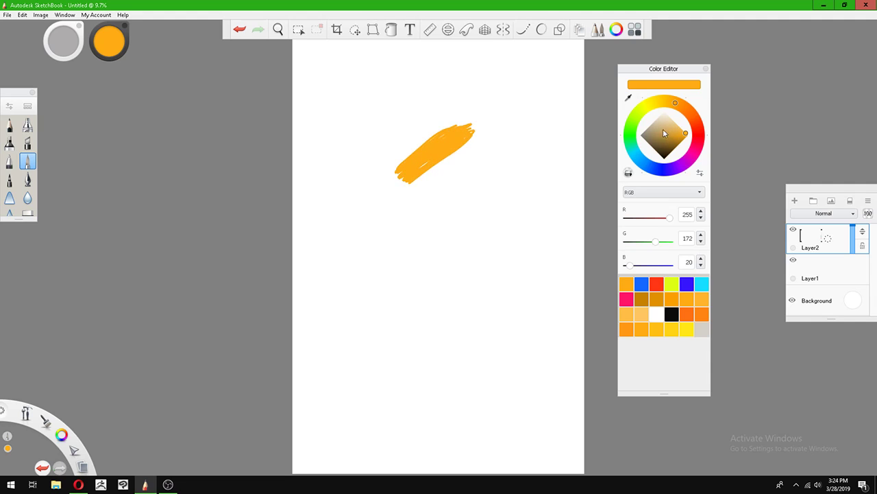
- Paint strips beside the orange patch in the same hue: muted RGB 197, 148, 58, a darker brown, and light RGB 242, 214, 161
{"action": "left_click", "coordinate": [662, 133]}
{"action": "left_click_drag", "start_coordinate": [663, 133], "coordinate": [667, 135]}
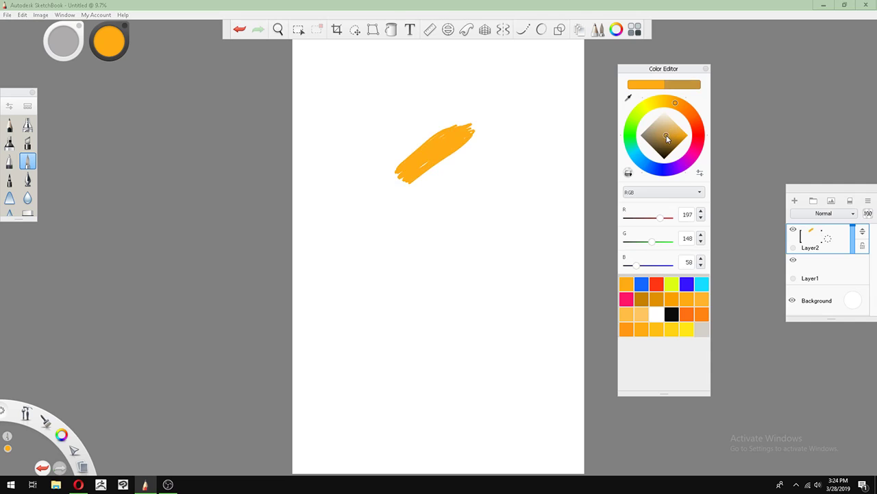
{"action": "mouse_move", "coordinate": [470, 132]}
{"action": "left_mouse_down"}
{"action": "mouse_move", "coordinate": [421, 183]}
{"action": "mouse_move", "coordinate": [425, 166]}
{"action": "mouse_move", "coordinate": [470, 129]}
{"action": "mouse_move", "coordinate": [418, 171]}
{"action": "mouse_move", "coordinate": [459, 147]}
{"action": "mouse_move", "coordinate": [667, 141]}
{"action": "mouse_move", "coordinate": [442, 170]}
{"action": "mouse_move", "coordinate": [481, 141]}
{"action": "mouse_move", "coordinate": [430, 188]}
{"action": "mouse_move", "coordinate": [473, 138]}
{"action": "mouse_move", "coordinate": [434, 192]}
{"action": "mouse_move", "coordinate": [449, 172]}
{"action": "left_mouse_up"}
{"action": "left_click", "coordinate": [668, 140]}
{"action": "left_click", "coordinate": [669, 122]}
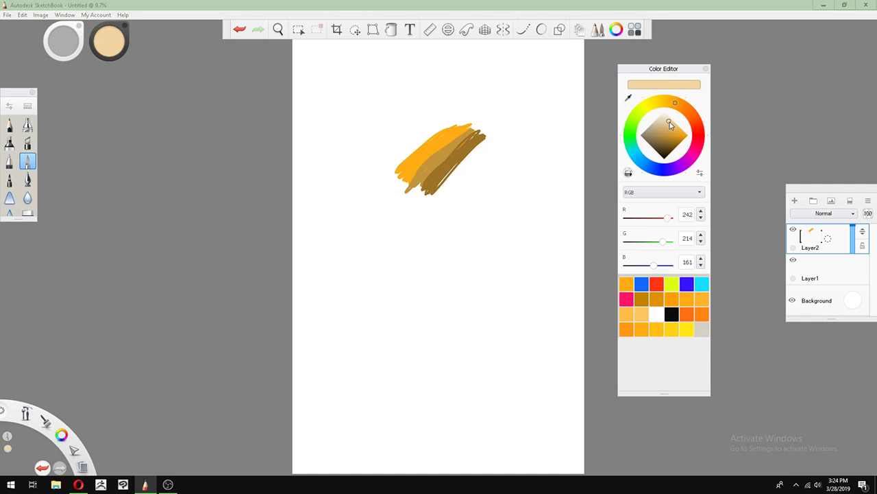
{"action": "mouse_move", "coordinate": [440, 126]}
{"action": "left_mouse_down"}
{"action": "mouse_move", "coordinate": [403, 171]}
{"action": "mouse_move", "coordinate": [392, 171]}
{"action": "mouse_move", "coordinate": [452, 118]}
{"action": "left_mouse_up"}
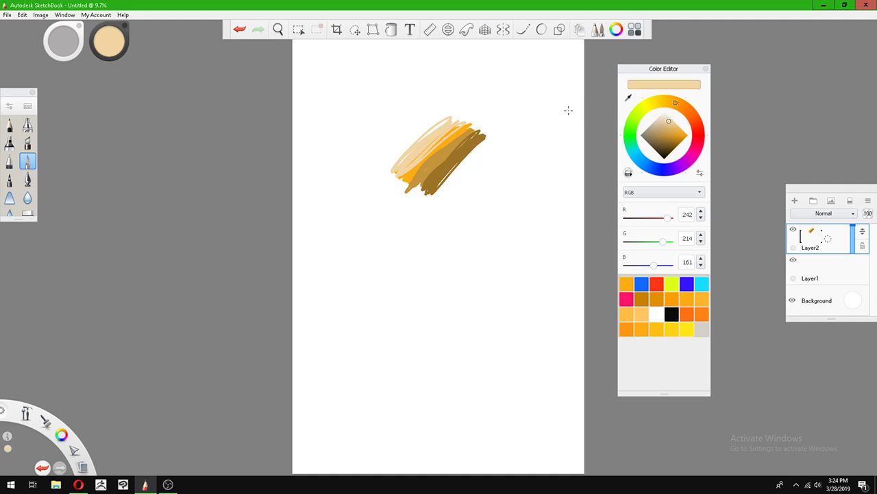
- Draw a hue-ring circle labelled DON'T MOVE and a diamond around the orange patches labelled MOVE FREELY, each with a small marker circle
{"action": "mouse_move", "coordinate": [334, 93]}
{"action": "left_mouse_down"}
{"action": "mouse_move", "coordinate": [364, 102]}
{"action": "mouse_move", "coordinate": [329, 90]}
{"action": "mouse_move", "coordinate": [336, 83]}
{"action": "mouse_move", "coordinate": [363, 105]}
{"action": "mouse_move", "coordinate": [331, 119]}
{"action": "mouse_move", "coordinate": [320, 98]}
{"action": "mouse_move", "coordinate": [347, 75]}
{"action": "mouse_move", "coordinate": [456, 63]}
{"action": "left_mouse_up"}
{"action": "key", "text": "ctrl+z"}
{"action": "key", "text": "ctrl+z"}
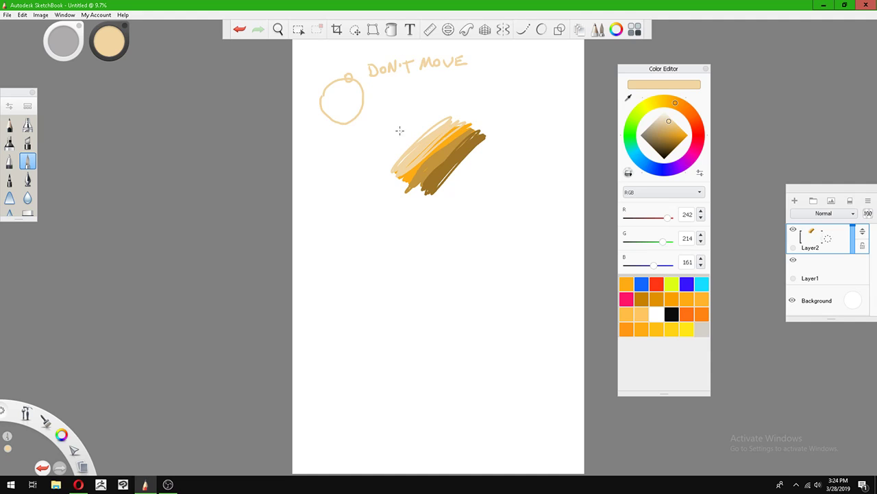
{"action": "mouse_move", "coordinate": [428, 107]}
{"action": "left_mouse_down"}
{"action": "mouse_move", "coordinate": [401, 135]}
{"action": "mouse_move", "coordinate": [434, 213]}
{"action": "mouse_move", "coordinate": [501, 135]}
{"action": "mouse_move", "coordinate": [440, 91]}
{"action": "mouse_move", "coordinate": [430, 102]}
{"action": "mouse_move", "coordinate": [446, 115]}
{"action": "mouse_move", "coordinate": [492, 102]}
{"action": "mouse_move", "coordinate": [510, 107]}
{"action": "mouse_move", "coordinate": [530, 92]}
{"action": "left_mouse_up"}
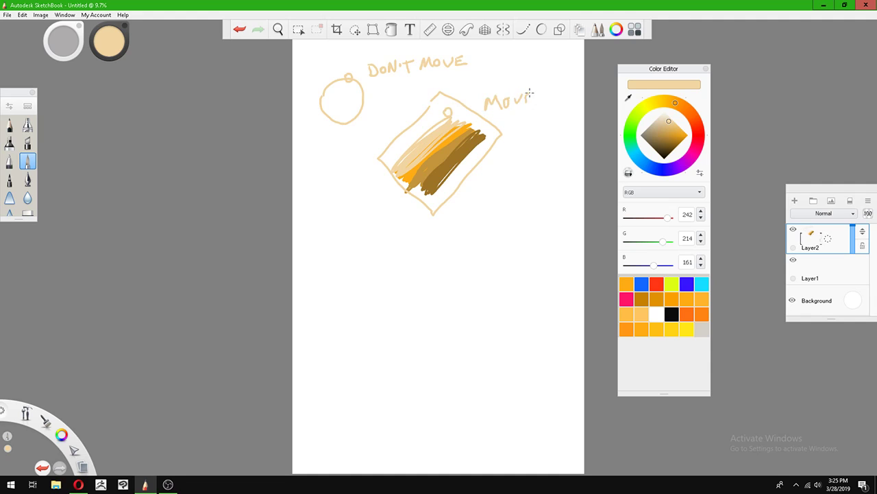
{"action": "left_click_drag", "start_coordinate": [508, 123], "coordinate": [558, 128]}
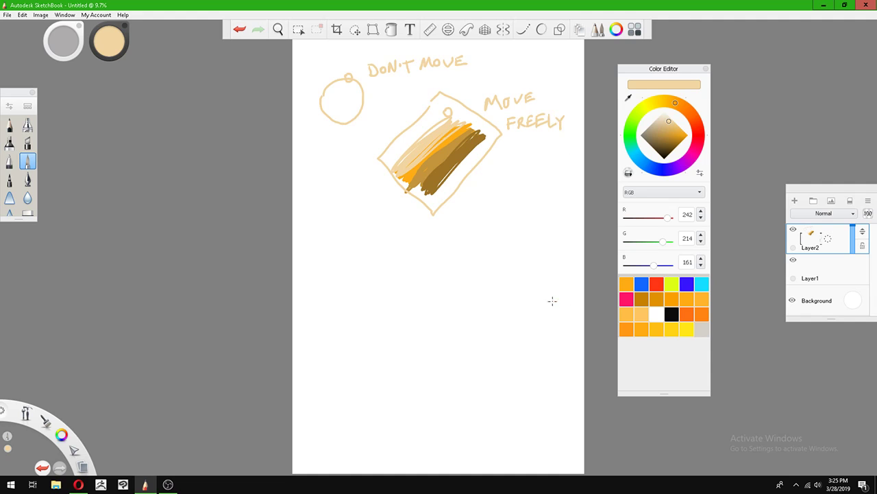
- Handwrite DON'T CHANGE on the lower canvas with an arrow pointing toward the color palette
{"action": "mouse_move", "coordinate": [549, 302]}
{"action": "left_mouse_down"}
{"action": "mouse_move", "coordinate": [569, 299]}
{"action": "mouse_move", "coordinate": [567, 318]}
{"action": "mouse_move", "coordinate": [579, 302]}
{"action": "mouse_move", "coordinate": [566, 312]}
{"action": "left_mouse_up"}
{"action": "key", "text": "ctrl+z"}
{"action": "left_click_drag", "start_coordinate": [474, 297], "coordinate": [474, 311]}
{"action": "mouse_move", "coordinate": [475, 298]}
{"action": "left_mouse_down"}
{"action": "mouse_move", "coordinate": [498, 310]}
{"action": "mouse_move", "coordinate": [522, 295]}
{"action": "left_mouse_up"}
{"action": "mouse_move", "coordinate": [490, 325]}
{"action": "left_mouse_down"}
{"action": "mouse_move", "coordinate": [505, 336]}
{"action": "mouse_move", "coordinate": [528, 319]}
{"action": "left_mouse_up"}
{"action": "mouse_move", "coordinate": [538, 320]}
{"action": "left_mouse_down"}
{"action": "mouse_move", "coordinate": [535, 333]}
{"action": "mouse_move", "coordinate": [541, 327]}
{"action": "left_mouse_up"}
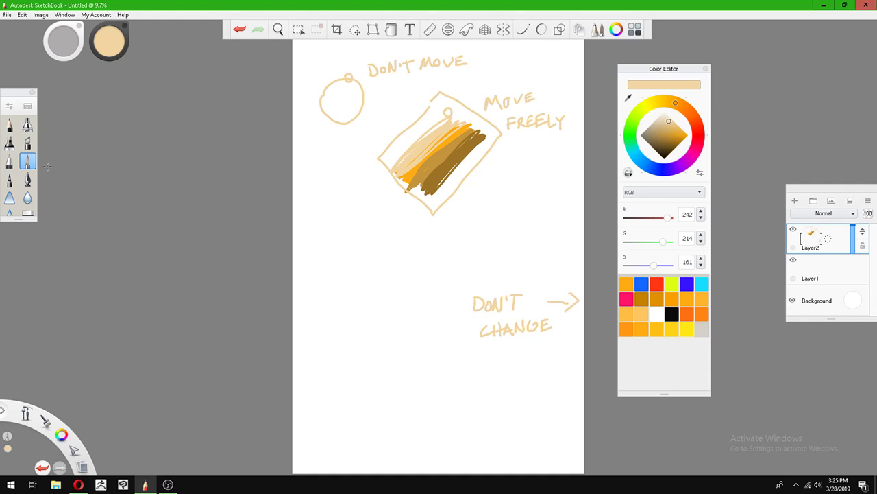
- Paint adjoining blue strips below the diamond from the palette's blue swatch: pure blue, muted RGB 69, 113, 197, darker blue, and light RGB 158, 182, 225
{"action": "left_click", "coordinate": [641, 283]}
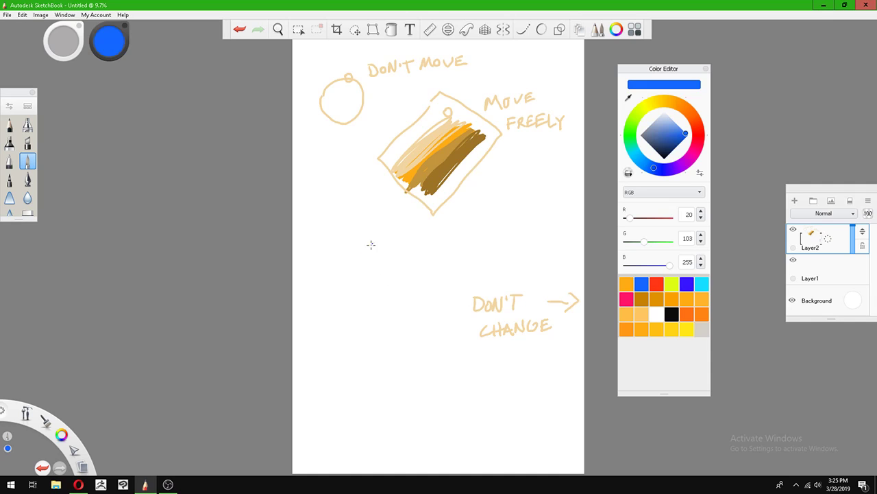
{"action": "mouse_move", "coordinate": [371, 245]}
{"action": "left_mouse_down"}
{"action": "mouse_move", "coordinate": [346, 301]}
{"action": "mouse_move", "coordinate": [357, 279]}
{"action": "mouse_move", "coordinate": [361, 294]}
{"action": "mouse_move", "coordinate": [383, 263]}
{"action": "mouse_move", "coordinate": [358, 322]}
{"action": "mouse_move", "coordinate": [371, 281]}
{"action": "left_mouse_up"}
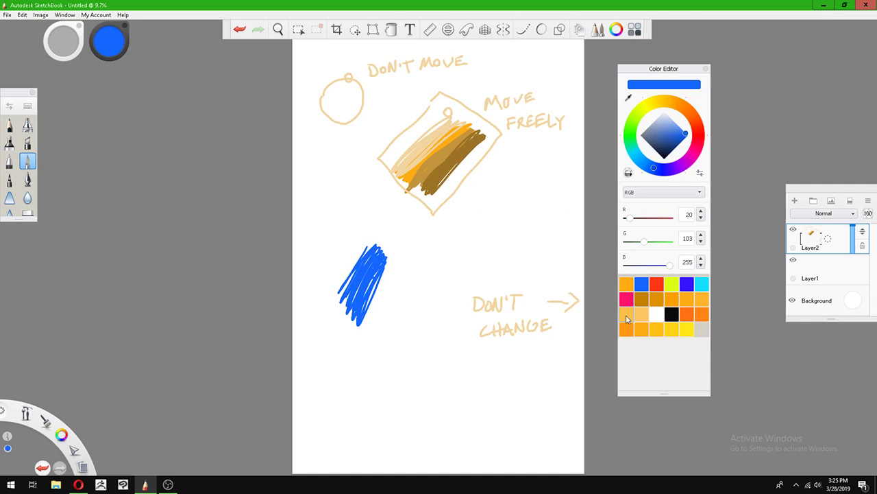
{"action": "left_click", "coordinate": [665, 136]}
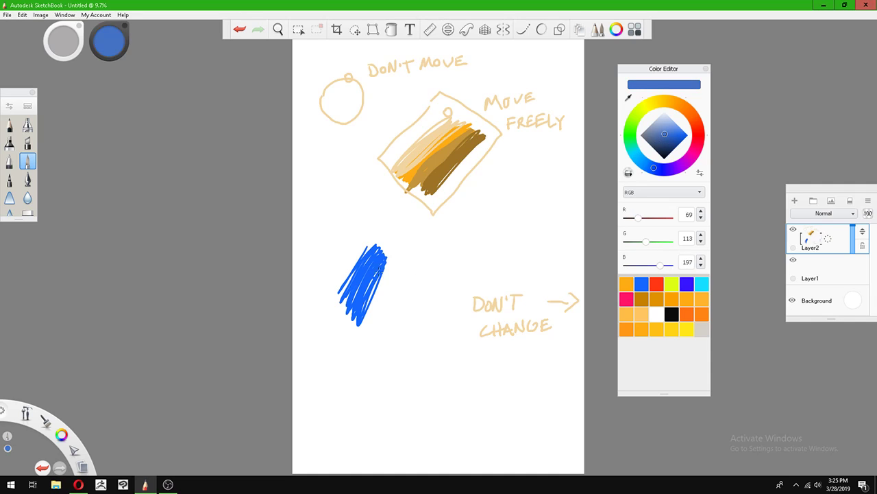
{"action": "mouse_move", "coordinate": [381, 261]}
{"action": "left_mouse_down"}
{"action": "mouse_move", "coordinate": [363, 310]}
{"action": "mouse_move", "coordinate": [397, 264]}
{"action": "mouse_move", "coordinate": [377, 298]}
{"action": "mouse_move", "coordinate": [383, 327]}
{"action": "mouse_move", "coordinate": [412, 274]}
{"action": "mouse_move", "coordinate": [388, 335]}
{"action": "left_mouse_up"}
{"action": "left_click", "coordinate": [666, 143]}
{"action": "left_click", "coordinate": [664, 124]}
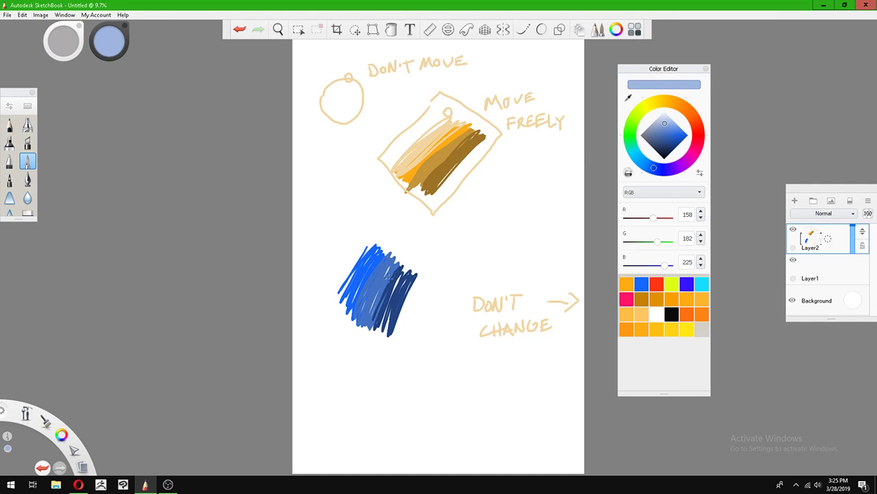
{"action": "mouse_move", "coordinate": [410, 275]}
{"action": "left_mouse_down"}
{"action": "mouse_move", "coordinate": [390, 333]}
{"action": "mouse_move", "coordinate": [420, 288]}
{"action": "mouse_move", "coordinate": [411, 330]}
{"action": "mouse_move", "coordinate": [406, 323]}
{"action": "left_mouse_up"}
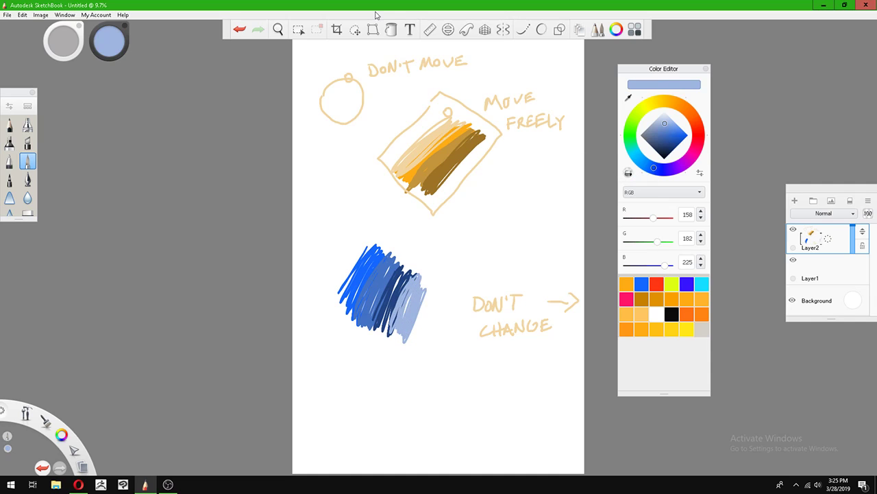
- Select the blue patches with a rectangle and move them up against the orange patches inside the diamond
{"action": "left_click", "coordinate": [298, 30]}
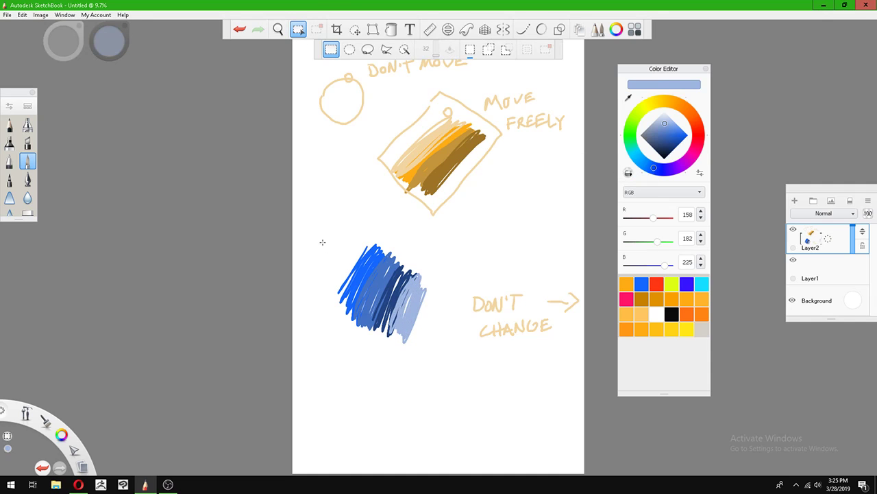
{"action": "mouse_move", "coordinate": [322, 226]}
{"action": "left_mouse_down"}
{"action": "mouse_move", "coordinate": [386, 288]}
{"action": "mouse_move", "coordinate": [431, 364]}
{"action": "left_mouse_up"}
{"action": "mouse_move", "coordinate": [388, 270]}
{"action": "left_mouse_down"}
{"action": "mouse_move", "coordinate": [382, 208]}
{"action": "mouse_move", "coordinate": [393, 289]}
{"action": "mouse_move", "coordinate": [393, 279]}
{"action": "left_mouse_up"}
{"action": "left_click", "coordinate": [353, 30]}
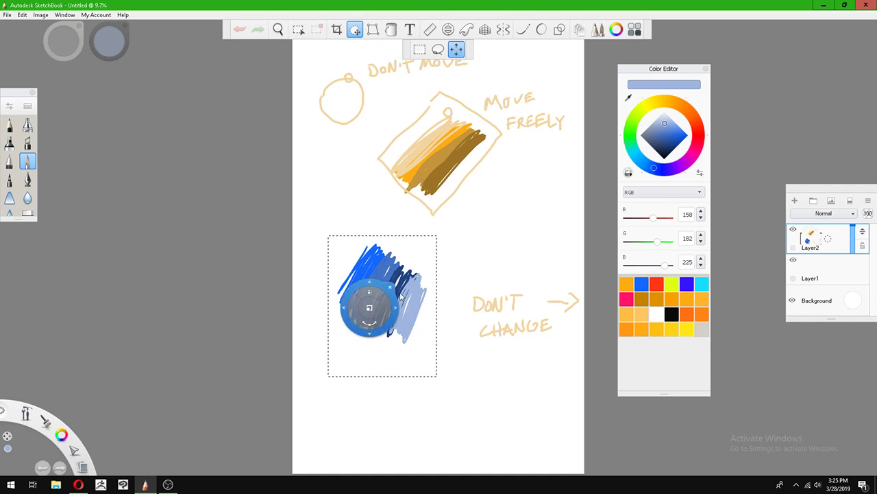
{"action": "mouse_move", "coordinate": [401, 296]}
{"action": "left_mouse_down"}
{"action": "mouse_move", "coordinate": [417, 286]}
{"action": "mouse_move", "coordinate": [369, 52]}
{"action": "mouse_move", "coordinate": [356, 209]}
{"action": "mouse_move", "coordinate": [374, 317]}
{"action": "mouse_move", "coordinate": [362, 273]}
{"action": "mouse_move", "coordinate": [405, 196]}
{"action": "mouse_move", "coordinate": [396, 214]}
{"action": "mouse_move", "coordinate": [404, 208]}
{"action": "left_mouse_up"}
{"action": "left_click_drag", "start_coordinate": [535, 164], "coordinate": [499, 226]}
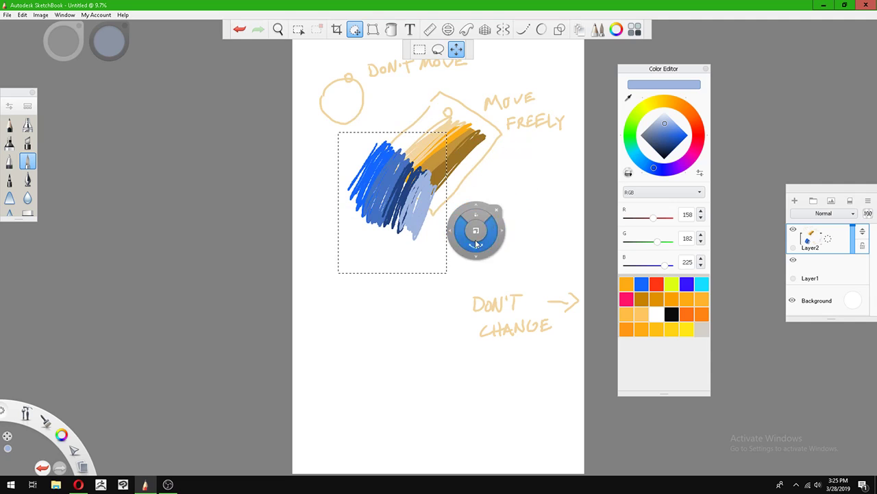
{"action": "key", "text": "Escape"}
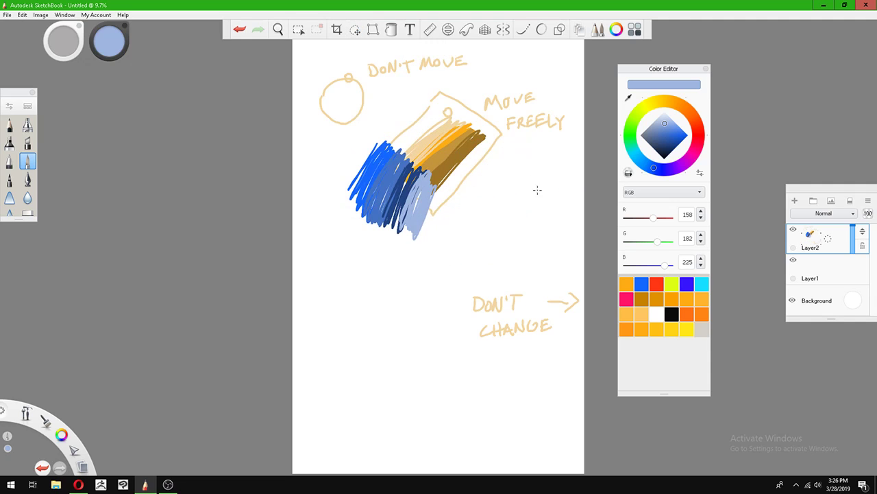
- Paint two red strips below the brown patch from the palette's red swatch: muted RGB 204, 92, 72 and darker RGB 161, 60, 43
{"action": "left_click", "coordinate": [656, 283]}
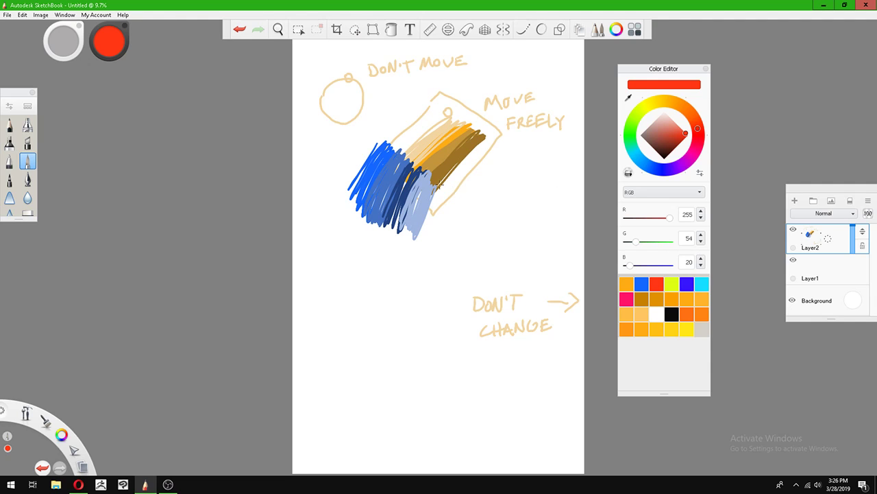
{"action": "left_click", "coordinate": [666, 134]}
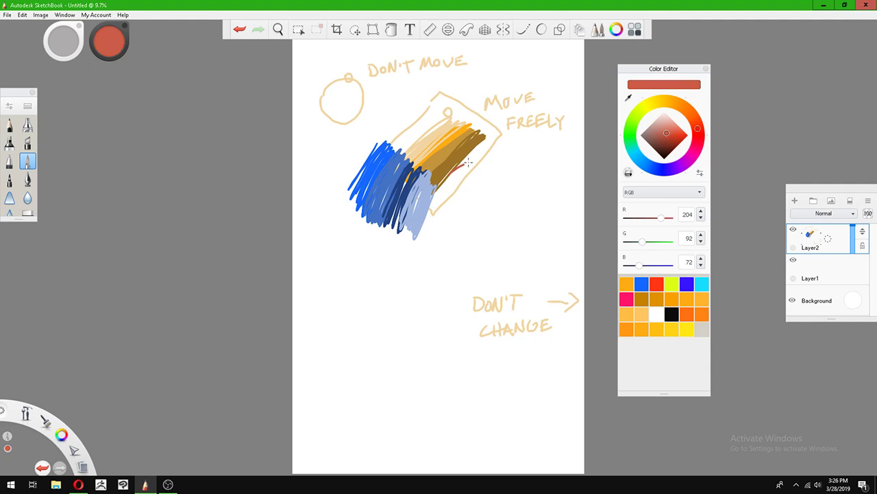
{"action": "mouse_move", "coordinate": [468, 162]}
{"action": "left_mouse_down"}
{"action": "mouse_move", "coordinate": [444, 176]}
{"action": "mouse_move", "coordinate": [493, 159]}
{"action": "mouse_move", "coordinate": [440, 198]}
{"action": "mouse_move", "coordinate": [489, 165]}
{"action": "mouse_move", "coordinate": [458, 190]}
{"action": "left_mouse_up"}
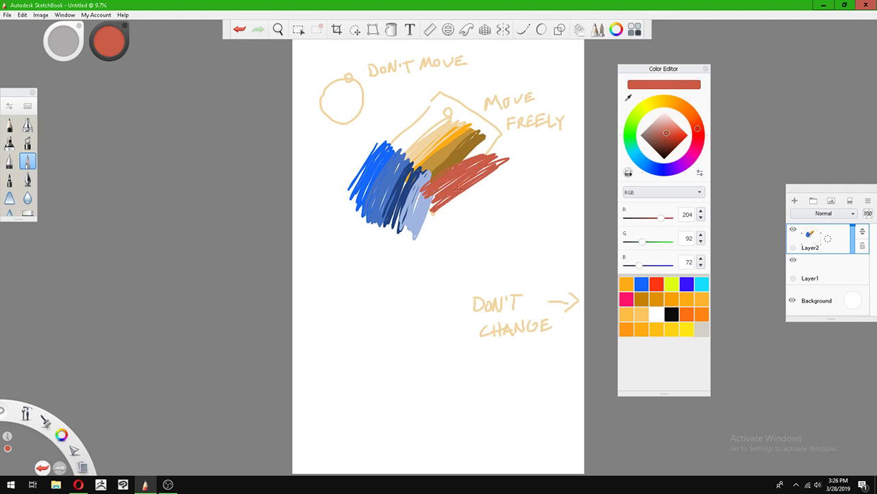
{"action": "left_click", "coordinate": [667, 140]}
{"action": "mouse_move", "coordinate": [405, 220]}
{"action": "left_mouse_down"}
{"action": "mouse_move", "coordinate": [479, 186]}
{"action": "mouse_move", "coordinate": [418, 219]}
{"action": "mouse_move", "coordinate": [423, 226]}
{"action": "mouse_move", "coordinate": [480, 195]}
{"action": "mouse_move", "coordinate": [466, 201]}
{"action": "left_mouse_up"}
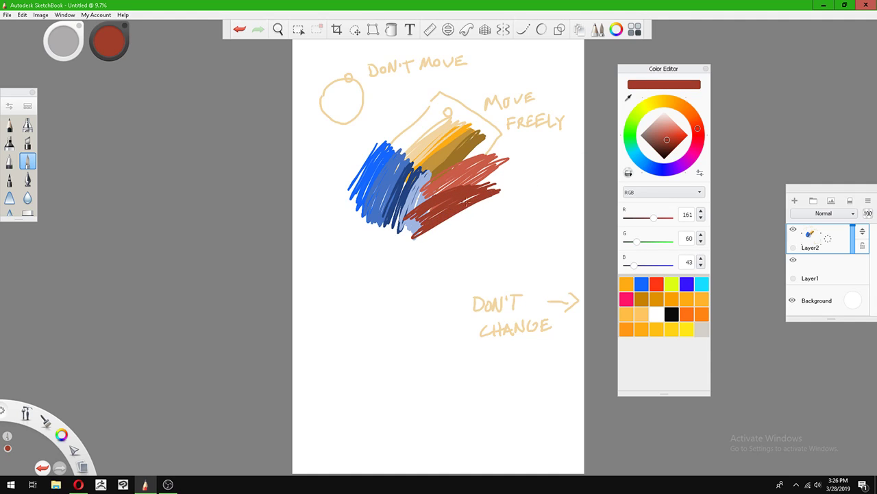
- Paint a vertical light red strip, RGB 215, 162, 153, over the outer ends of the red strips
{"action": "left_click", "coordinate": [661, 124]}
{"action": "mouse_move", "coordinate": [476, 152]}
{"action": "left_mouse_down"}
{"action": "mouse_move", "coordinate": [472, 197]}
{"action": "mouse_move", "coordinate": [477, 152]}
{"action": "mouse_move", "coordinate": [466, 195]}
{"action": "mouse_move", "coordinate": [458, 158]}
{"action": "mouse_move", "coordinate": [478, 164]}
{"action": "mouse_move", "coordinate": [488, 149]}
{"action": "mouse_move", "coordinate": [494, 206]}
{"action": "mouse_move", "coordinate": [476, 209]}
{"action": "mouse_move", "coordinate": [464, 151]}
{"action": "left_mouse_up"}
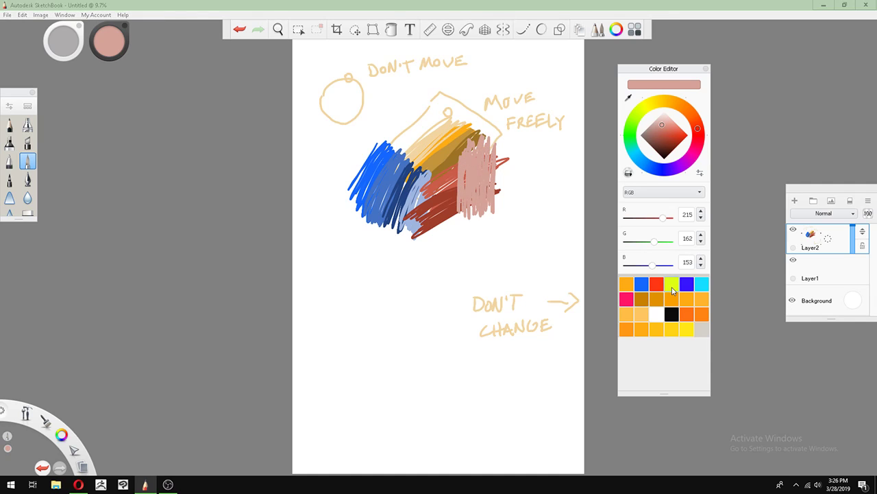
- Paint three strips above the orange patches from the palette's yellow-green swatch: pale RGB 195, 208, 124, dark RGB 129, 147, 26, and bright RGB 195, 219, 62
{"action": "left_click", "coordinate": [672, 283]}
{"action": "left_click", "coordinate": [664, 129]}
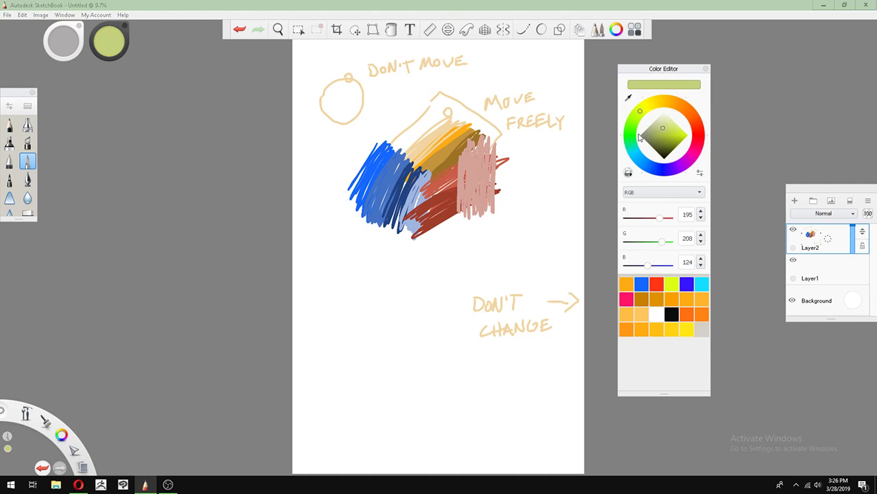
{"action": "mouse_move", "coordinate": [418, 129]}
{"action": "left_mouse_down"}
{"action": "mouse_move", "coordinate": [402, 146]}
{"action": "mouse_move", "coordinate": [434, 122]}
{"action": "mouse_move", "coordinate": [398, 130]}
{"action": "mouse_move", "coordinate": [455, 105]}
{"action": "mouse_move", "coordinate": [386, 128]}
{"action": "left_mouse_up"}
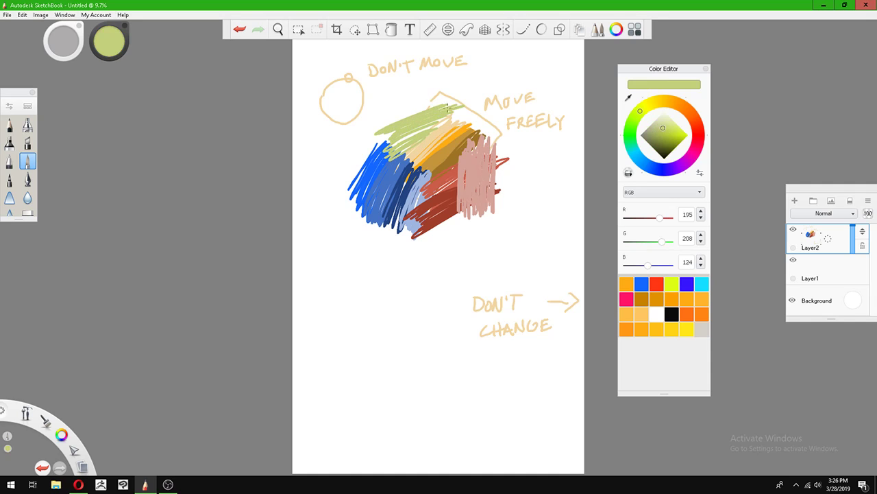
{"action": "left_click_drag", "start_coordinate": [672, 140], "coordinate": [670, 142]}
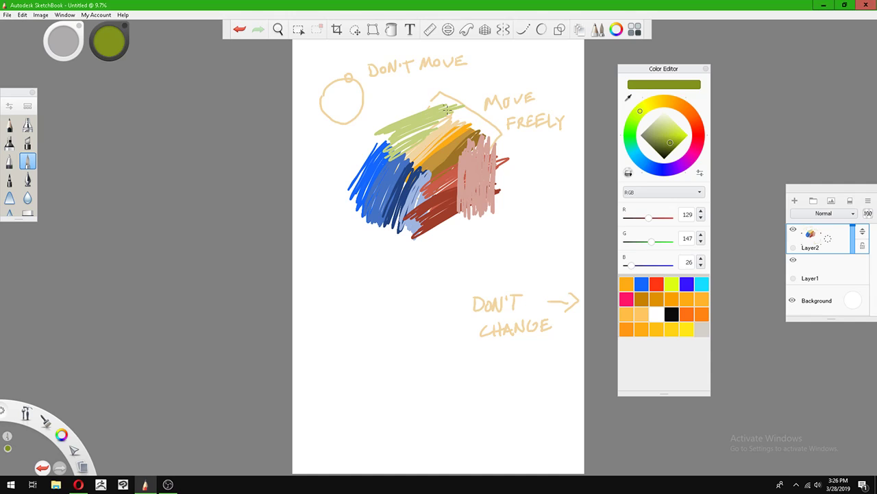
{"action": "mouse_move", "coordinate": [449, 107]}
{"action": "left_mouse_down"}
{"action": "mouse_move", "coordinate": [436, 108]}
{"action": "mouse_move", "coordinate": [494, 141]}
{"action": "mouse_move", "coordinate": [439, 107]}
{"action": "mouse_move", "coordinate": [500, 122]}
{"action": "mouse_move", "coordinate": [429, 99]}
{"action": "mouse_move", "coordinate": [467, 110]}
{"action": "mouse_move", "coordinate": [449, 103]}
{"action": "left_mouse_up"}
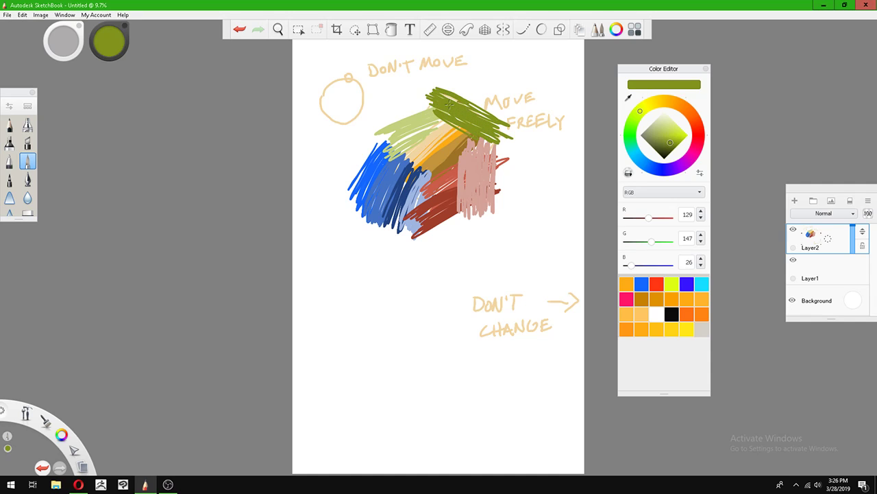
{"action": "left_click_drag", "start_coordinate": [675, 137], "coordinate": [672, 133]}
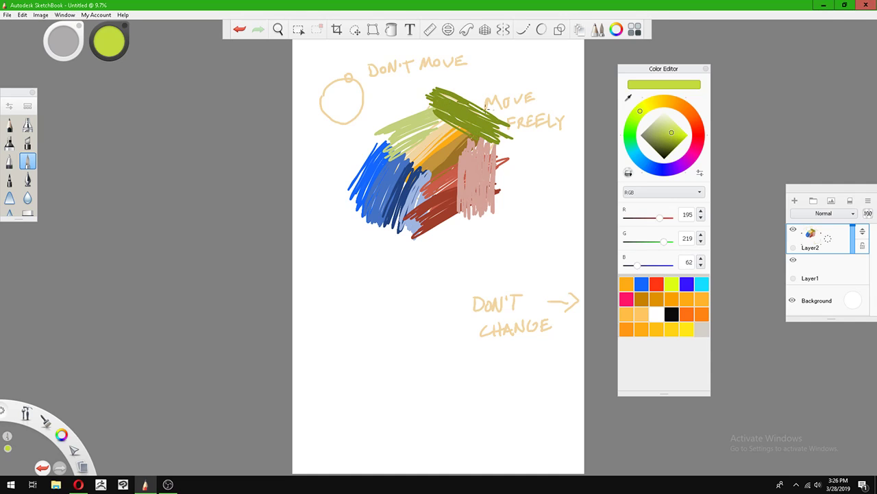
{"action": "mouse_move", "coordinate": [444, 99]}
{"action": "left_mouse_down"}
{"action": "mouse_move", "coordinate": [421, 96]}
{"action": "mouse_move", "coordinate": [406, 113]}
{"action": "mouse_move", "coordinate": [412, 96]}
{"action": "mouse_move", "coordinate": [425, 89]}
{"action": "mouse_move", "coordinate": [401, 113]}
{"action": "mouse_move", "coordinate": [404, 122]}
{"action": "left_mouse_up"}
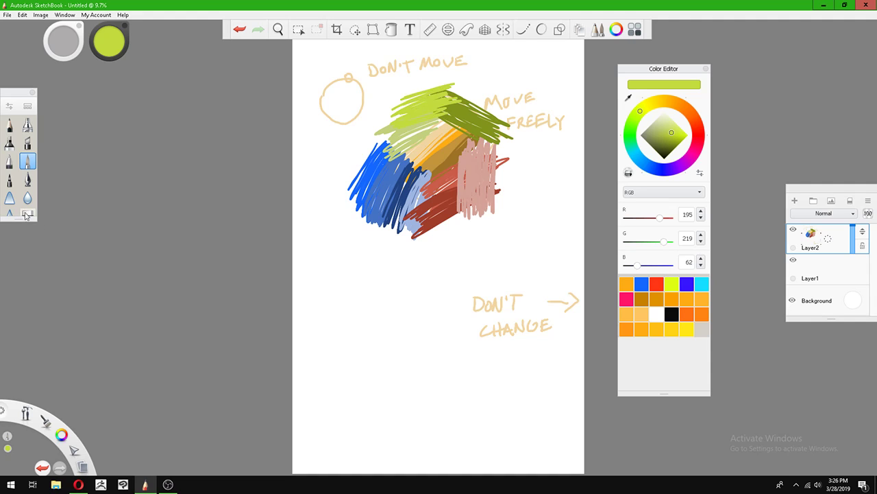
- Blur the edges where the pale green strokes meet the tan and blue patches, and where the blue meets the tan
{"action": "mouse_move", "coordinate": [17, 219]}
{"action": "left_mouse_down"}
{"action": "mouse_move", "coordinate": [15, 305]}
{"action": "mouse_move", "coordinate": [14, 252]}
{"action": "left_mouse_up"}
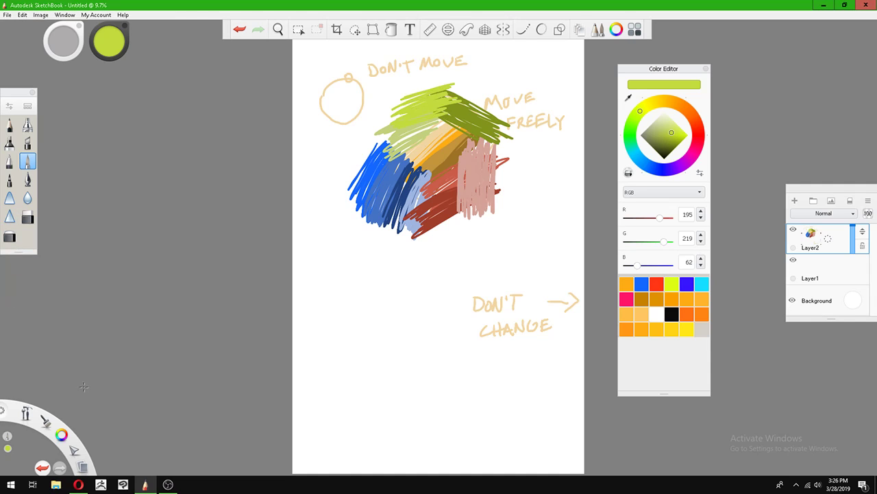
{"action": "left_click", "coordinate": [278, 30]}
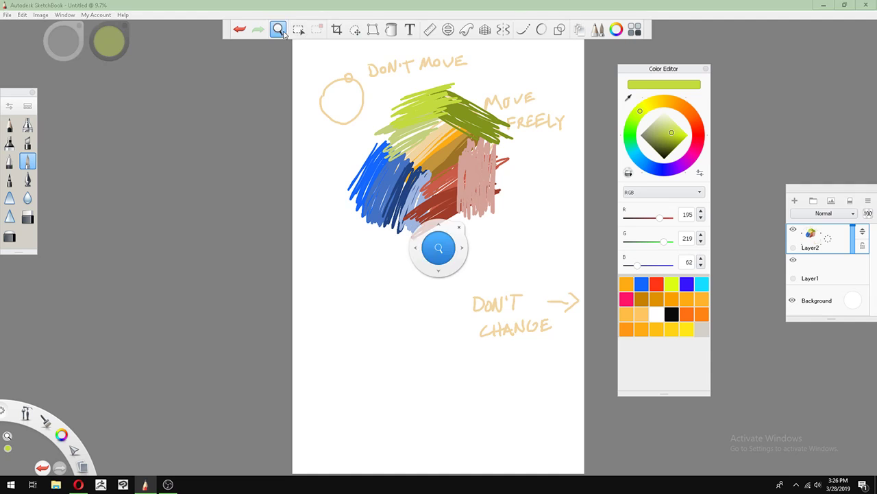
{"action": "left_click", "coordinate": [447, 173]}
{"action": "left_click_drag", "start_coordinate": [447, 173], "coordinate": [414, 52]}
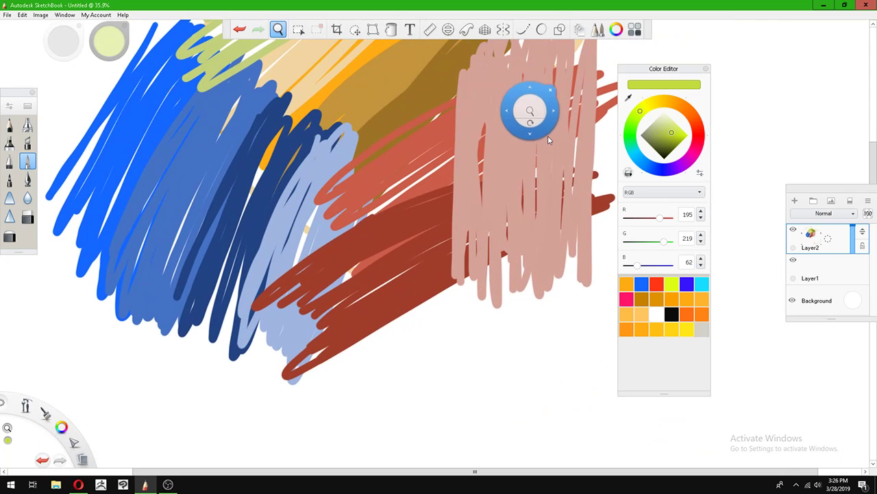
{"action": "left_click_drag", "start_coordinate": [446, 221], "coordinate": [443, 309]}
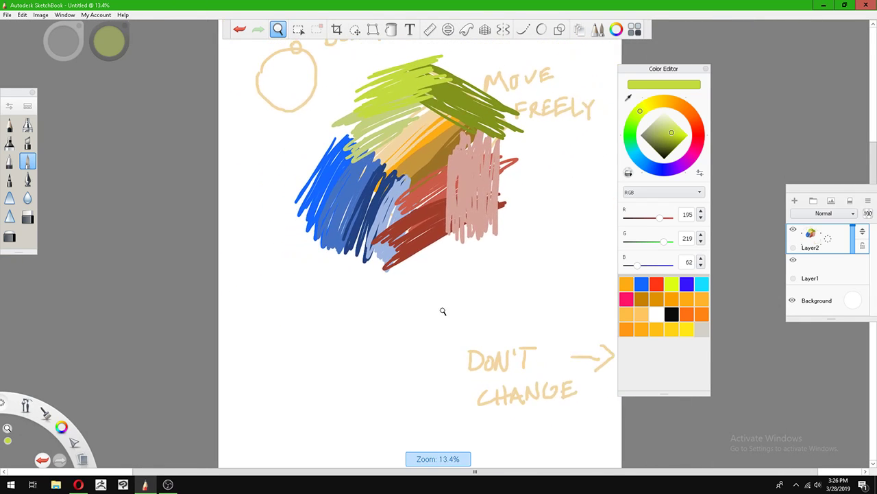
{"action": "mouse_move", "coordinate": [425, 148]}
{"action": "left_mouse_down"}
{"action": "mouse_move", "coordinate": [430, 68]}
{"action": "mouse_move", "coordinate": [427, 147]}
{"action": "mouse_move", "coordinate": [437, 139]}
{"action": "mouse_move", "coordinate": [440, 165]}
{"action": "mouse_move", "coordinate": [426, 86]}
{"action": "mouse_move", "coordinate": [427, 95]}
{"action": "left_mouse_up"}
{"action": "left_click", "coordinate": [421, 98]}
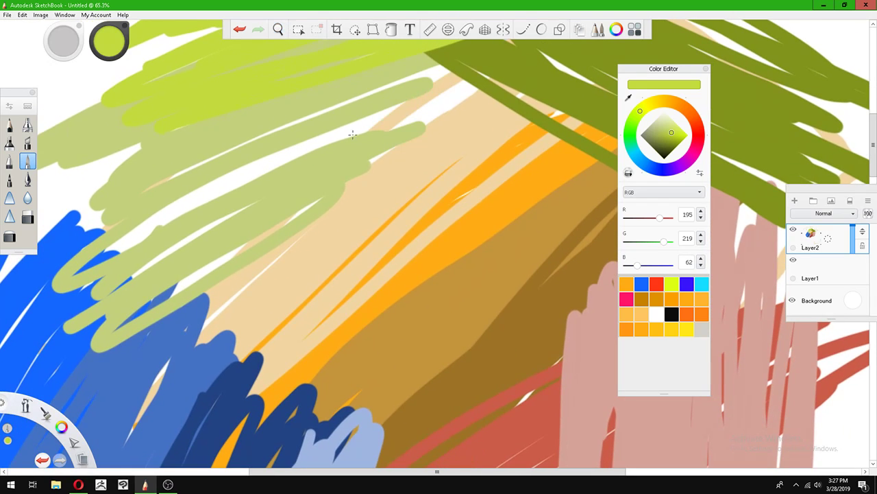
{"action": "left_click", "coordinate": [28, 198]}
{"action": "left_click", "coordinate": [11, 198]}
{"action": "left_click", "coordinate": [27, 197]}
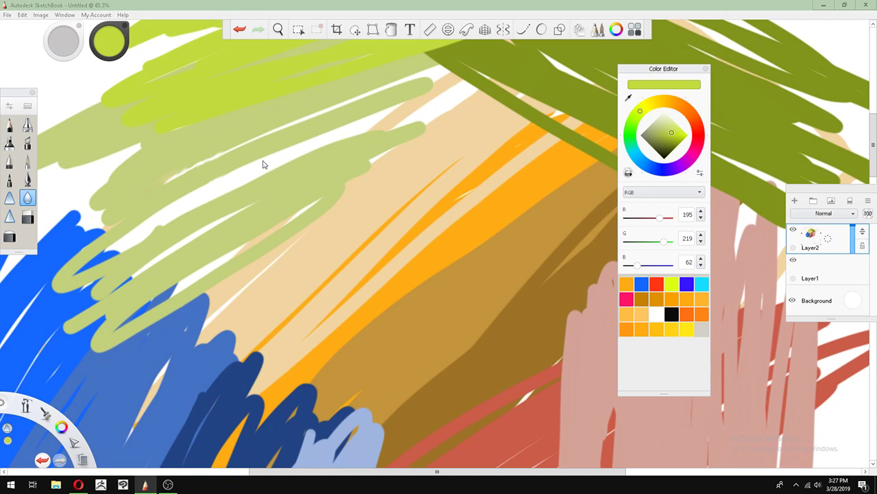
{"action": "mouse_move", "coordinate": [337, 159]}
{"action": "left_mouse_down"}
{"action": "mouse_move", "coordinate": [359, 166]}
{"action": "mouse_move", "coordinate": [352, 187]}
{"action": "mouse_move", "coordinate": [397, 140]}
{"action": "left_mouse_up"}
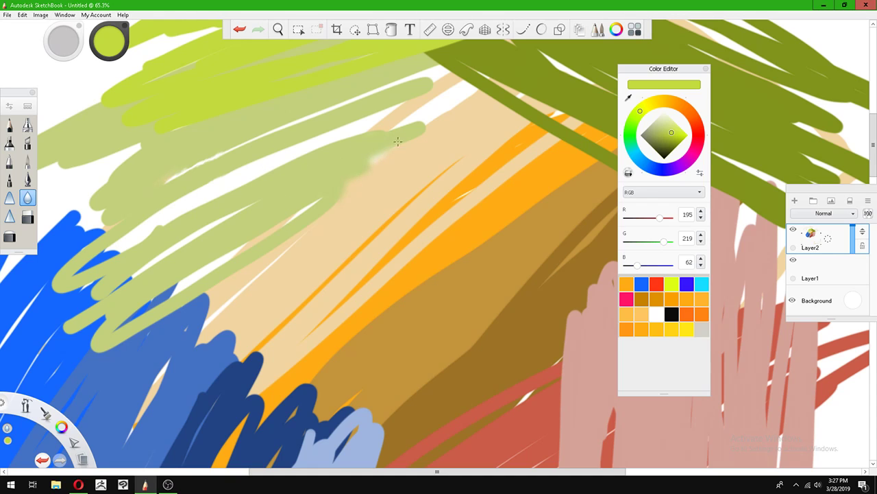
{"action": "mouse_move", "coordinate": [299, 235]}
{"action": "left_mouse_down"}
{"action": "mouse_move", "coordinate": [281, 223]}
{"action": "mouse_move", "coordinate": [322, 192]}
{"action": "left_mouse_up"}
{"action": "mouse_move", "coordinate": [246, 244]}
{"action": "left_mouse_down"}
{"action": "mouse_move", "coordinate": [144, 320]}
{"action": "mouse_move", "coordinate": [213, 297]}
{"action": "mouse_move", "coordinate": [130, 431]}
{"action": "left_mouse_up"}
{"action": "left_click_drag", "start_coordinate": [209, 344], "coordinate": [244, 319]}
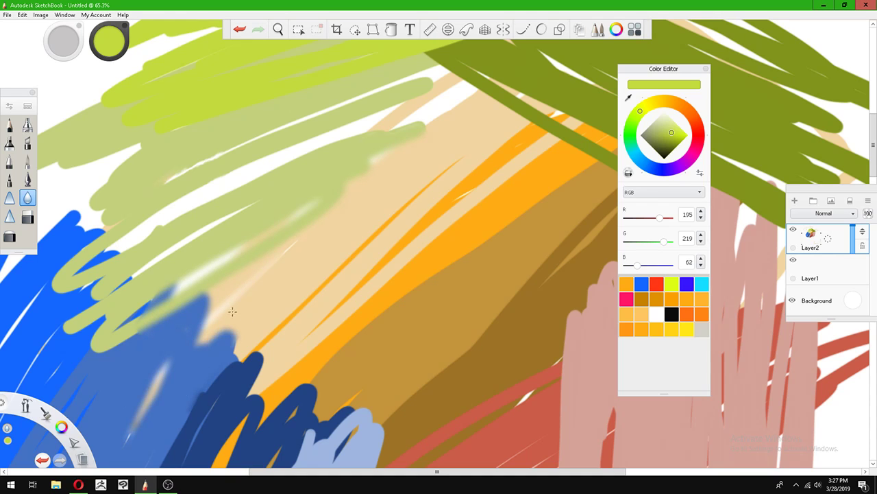
- Blur the boundaries between the tan, orange and brown strips, and soften the adjoining blue tips and green edges
{"action": "left_click_drag", "start_coordinate": [321, 285], "coordinate": [262, 351]}
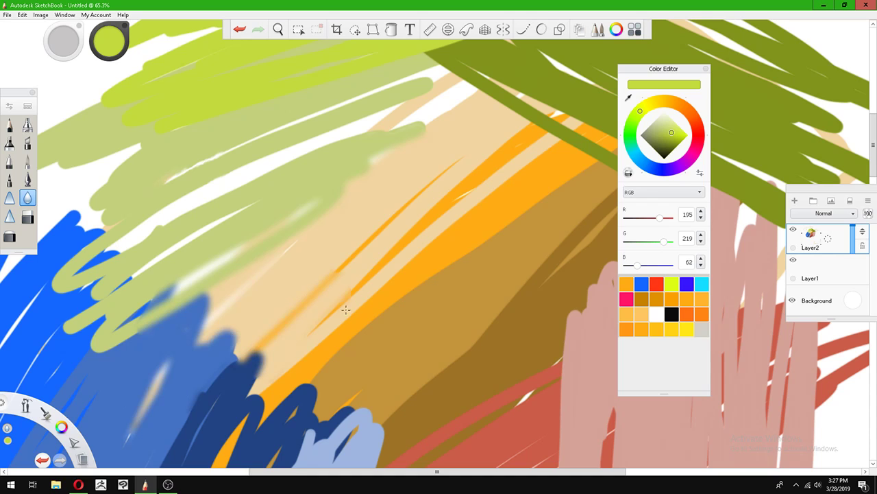
{"action": "mouse_move", "coordinate": [355, 295]}
{"action": "left_mouse_down"}
{"action": "mouse_move", "coordinate": [302, 362]}
{"action": "mouse_move", "coordinate": [372, 294]}
{"action": "mouse_move", "coordinate": [323, 356]}
{"action": "mouse_move", "coordinate": [364, 311]}
{"action": "mouse_move", "coordinate": [369, 326]}
{"action": "mouse_move", "coordinate": [312, 407]}
{"action": "mouse_move", "coordinate": [374, 349]}
{"action": "mouse_move", "coordinate": [333, 423]}
{"action": "mouse_move", "coordinate": [344, 403]}
{"action": "mouse_move", "coordinate": [359, 407]}
{"action": "mouse_move", "coordinate": [320, 453]}
{"action": "mouse_move", "coordinate": [351, 394]}
{"action": "mouse_move", "coordinate": [343, 423]}
{"action": "mouse_move", "coordinate": [327, 410]}
{"action": "mouse_move", "coordinate": [273, 429]}
{"action": "mouse_move", "coordinate": [313, 364]}
{"action": "mouse_move", "coordinate": [265, 426]}
{"action": "mouse_move", "coordinate": [276, 380]}
{"action": "mouse_move", "coordinate": [236, 440]}
{"action": "mouse_move", "coordinate": [291, 376]}
{"action": "mouse_move", "coordinate": [323, 427]}
{"action": "mouse_move", "coordinate": [371, 433]}
{"action": "mouse_move", "coordinate": [449, 373]}
{"action": "mouse_move", "coordinate": [395, 434]}
{"action": "left_mouse_up"}
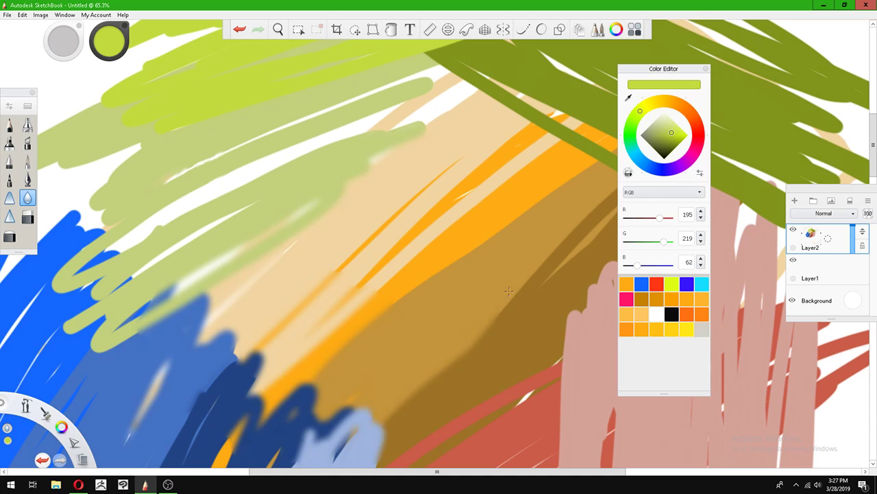
{"action": "mouse_move", "coordinate": [509, 291]}
{"action": "left_mouse_down"}
{"action": "mouse_move", "coordinate": [539, 266]}
{"action": "mouse_move", "coordinate": [504, 327]}
{"action": "mouse_move", "coordinate": [593, 238]}
{"action": "left_mouse_up"}
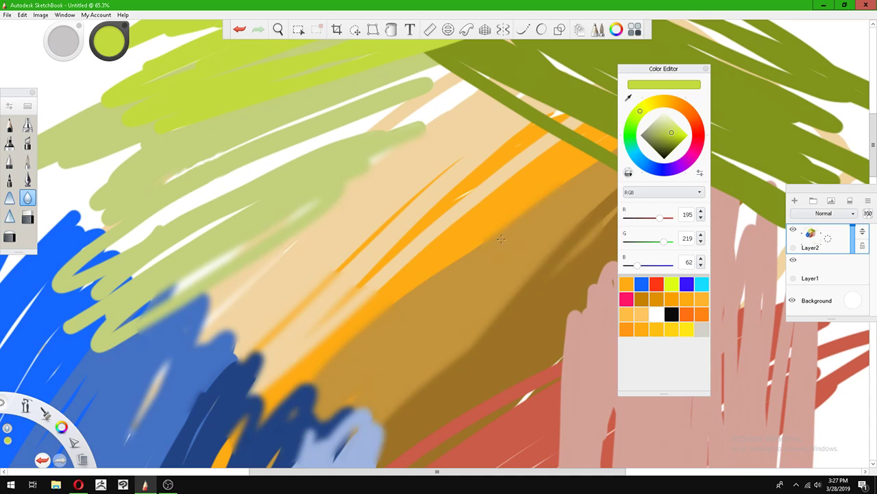
{"action": "mouse_move", "coordinate": [595, 158]}
{"action": "left_mouse_down"}
{"action": "mouse_move", "coordinate": [511, 196]}
{"action": "mouse_move", "coordinate": [516, 165]}
{"action": "mouse_move", "coordinate": [578, 107]}
{"action": "mouse_move", "coordinate": [518, 144]}
{"action": "mouse_move", "coordinate": [580, 111]}
{"action": "mouse_move", "coordinate": [435, 234]}
{"action": "mouse_move", "coordinate": [481, 161]}
{"action": "mouse_move", "coordinate": [467, 184]}
{"action": "mouse_move", "coordinate": [380, 237]}
{"action": "mouse_move", "coordinate": [387, 241]}
{"action": "mouse_move", "coordinate": [503, 114]}
{"action": "mouse_move", "coordinate": [438, 140]}
{"action": "mouse_move", "coordinate": [426, 130]}
{"action": "mouse_move", "coordinate": [506, 72]}
{"action": "mouse_move", "coordinate": [537, 66]}
{"action": "mouse_move", "coordinate": [516, 108]}
{"action": "mouse_move", "coordinate": [400, 77]}
{"action": "mouse_move", "coordinate": [450, 48]}
{"action": "left_mouse_up"}
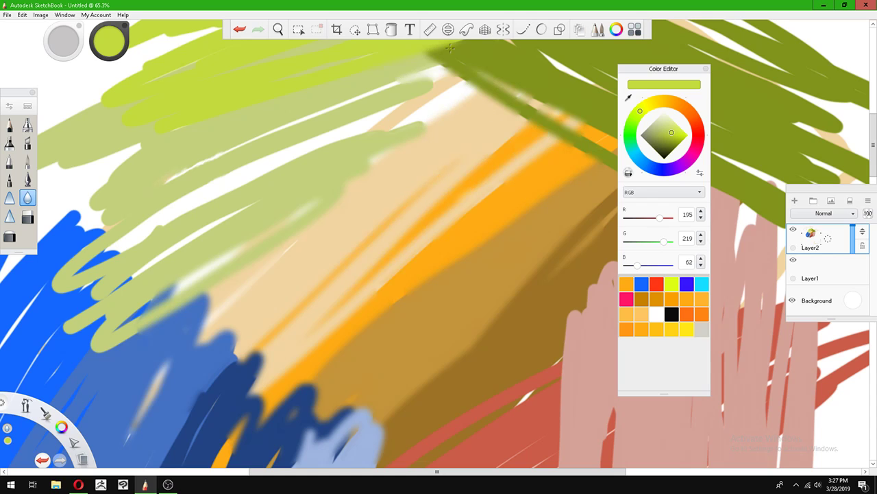
{"action": "left_click_drag", "start_coordinate": [388, 70], "coordinate": [439, 75]}
{"action": "left_click", "coordinate": [167, 484]}
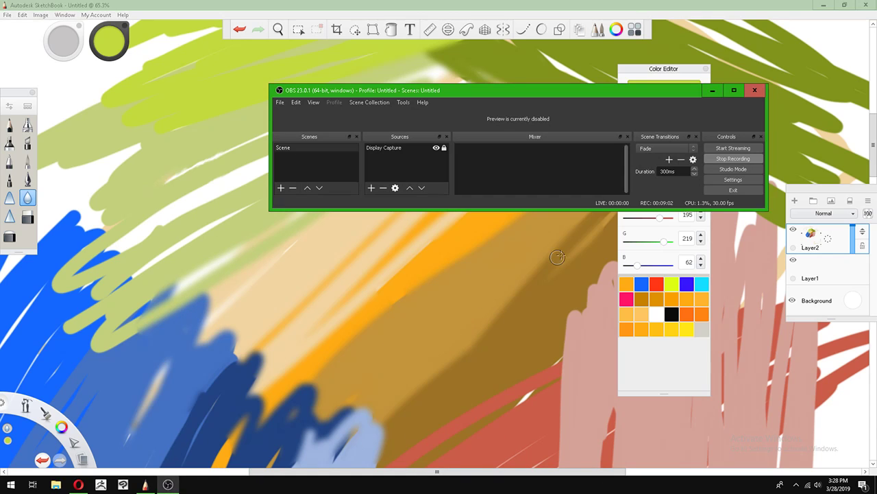